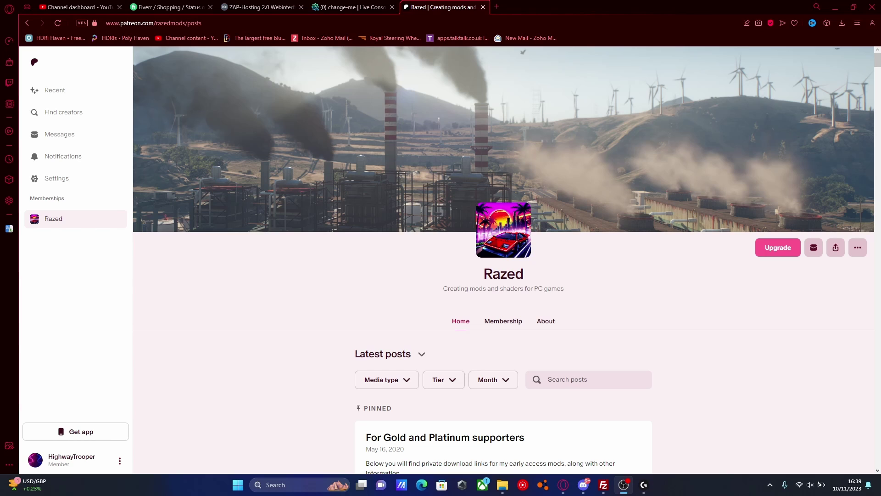
- Minimise the browser and the resources folder window, and open the PAID MODS folder on the desktop
click(836, 7)
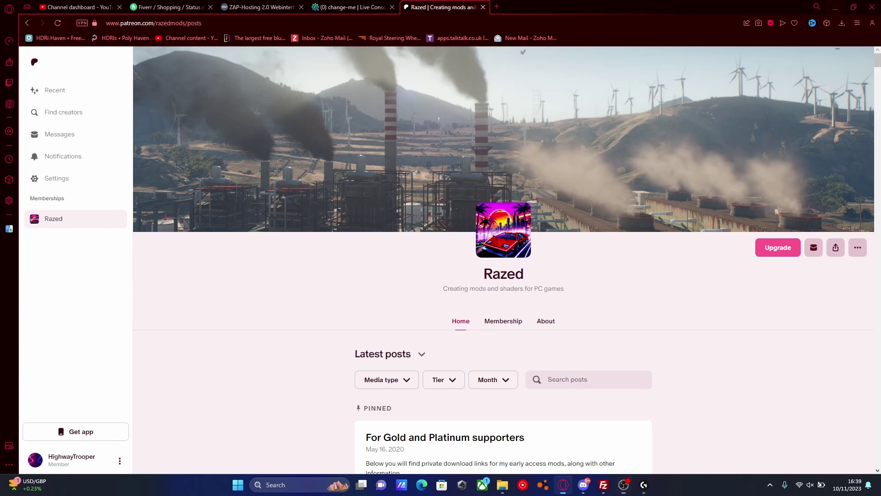
drag(449, 66, 480, 120)
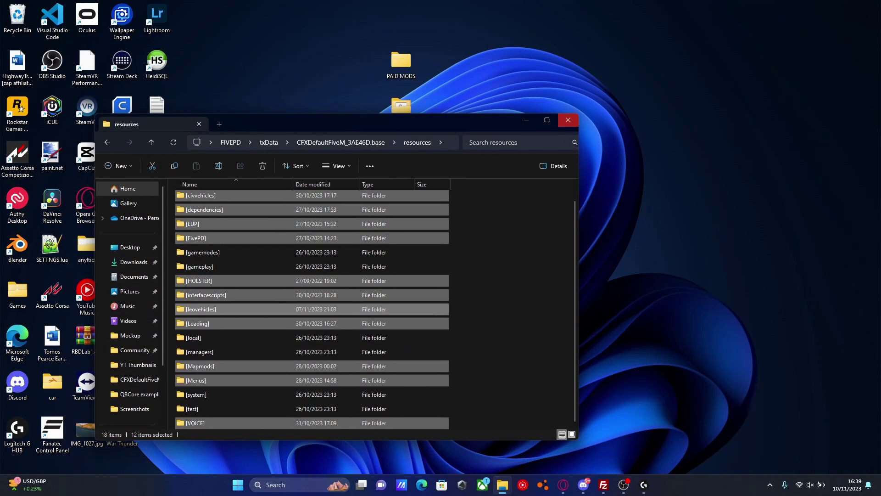
click(526, 119)
double_click(400, 62)
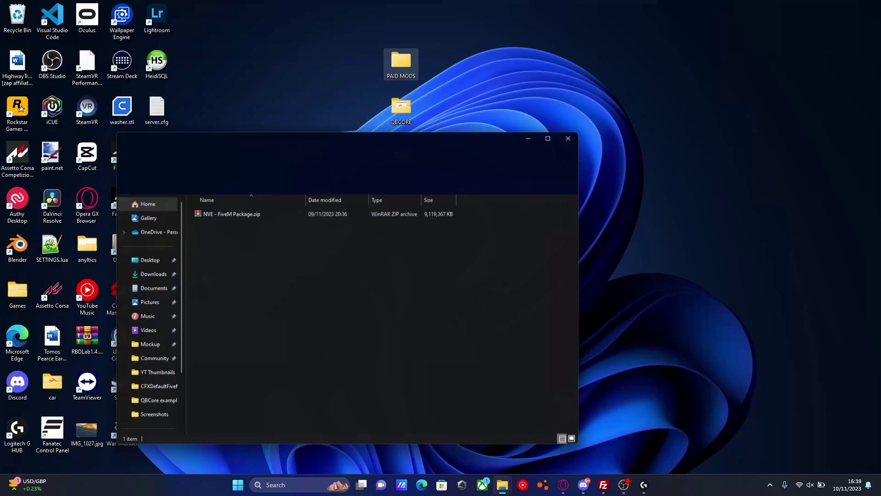
drag(276, 131, 335, 76)
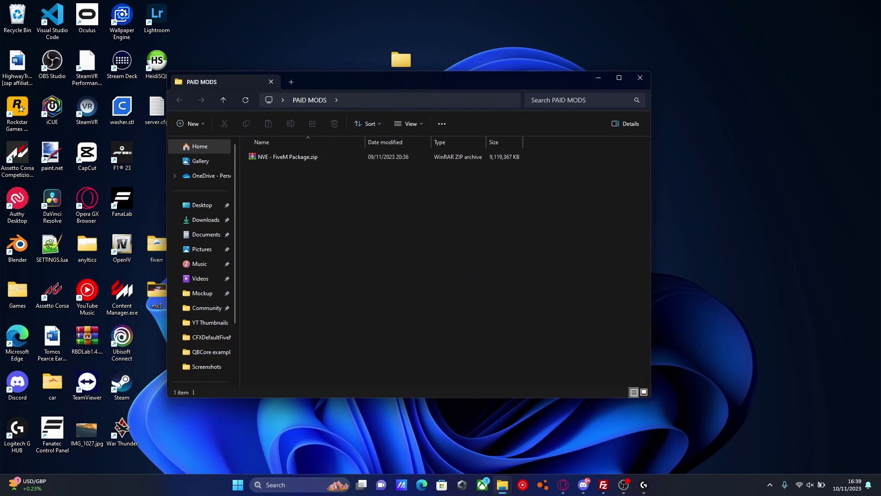
- Open the NVE - FiveM Package.zip archive, dismiss the WinRAR reminder, and place the archive window beside the folder window
click(322, 157)
double_click(322, 157)
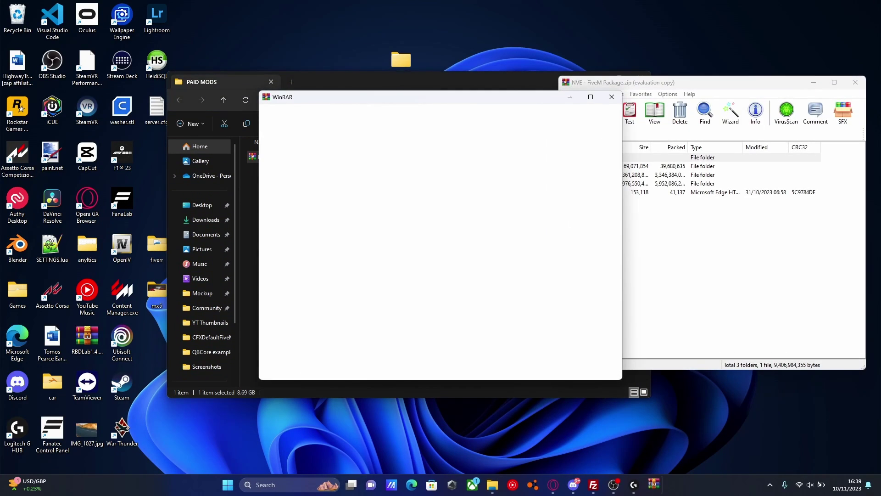
click(613, 97)
drag(613, 83, 544, 73)
click(642, 239)
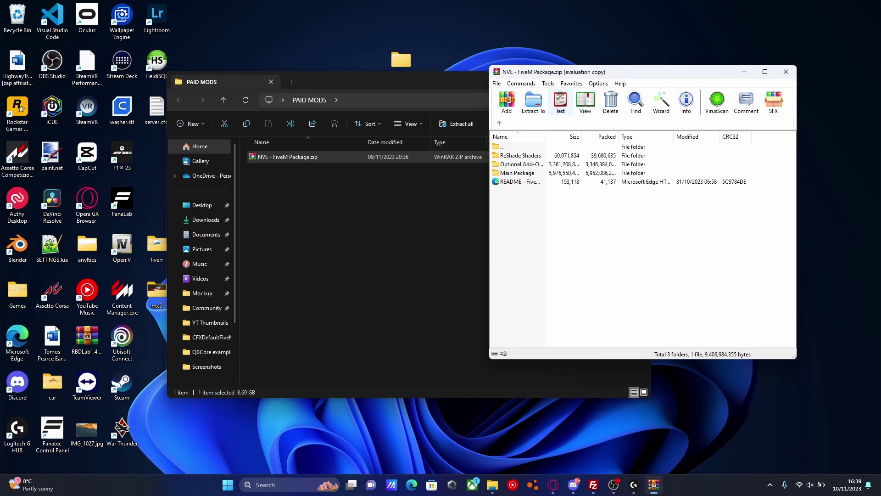
drag(531, 72, 582, 87)
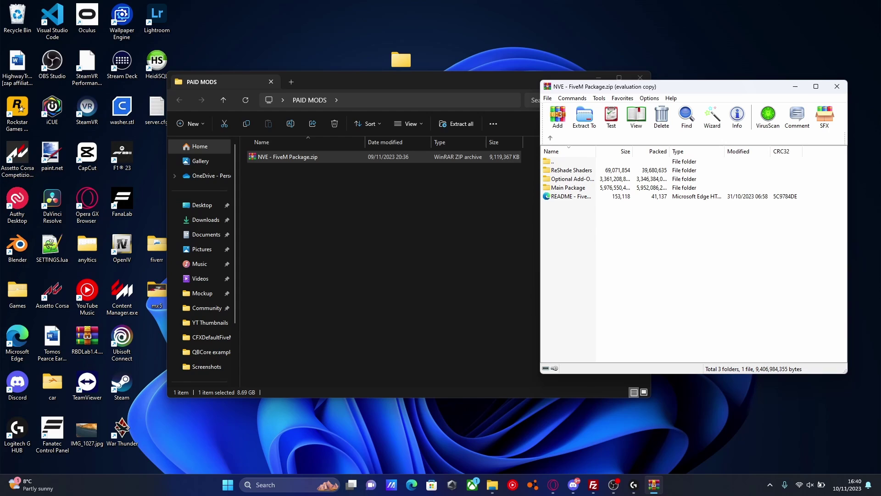
- Search Windows for "fivem" and open the file location of the FiveM app's shortcut
click(270, 485)
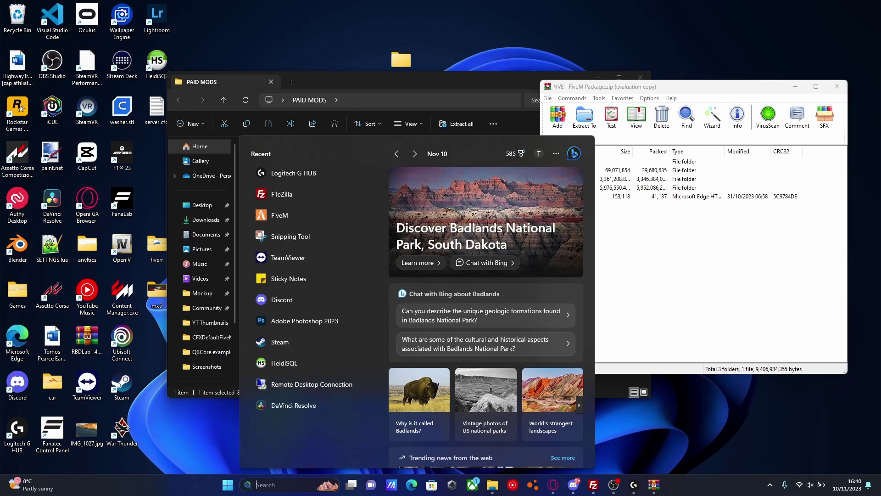
text(fiveM)
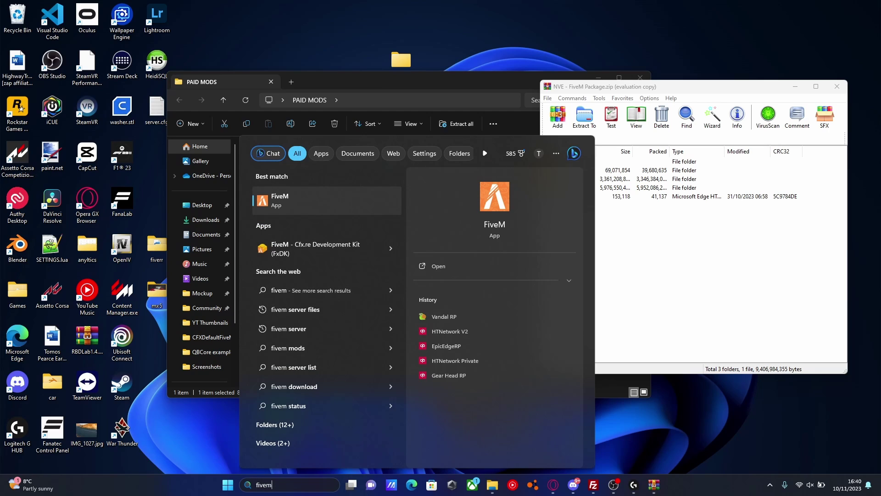
right_click(281, 208)
click(322, 238)
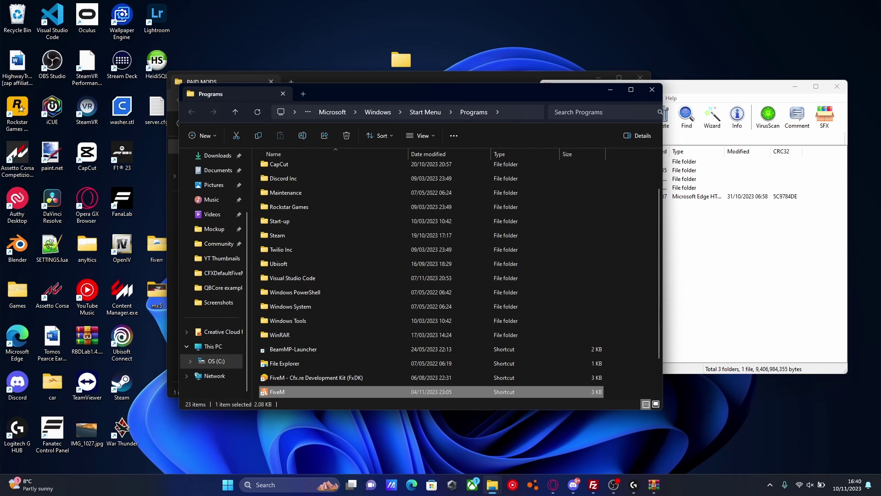
- Open the FiveM installation folder from its shortcut's file location and place the window beside the archive
right_click(321, 391)
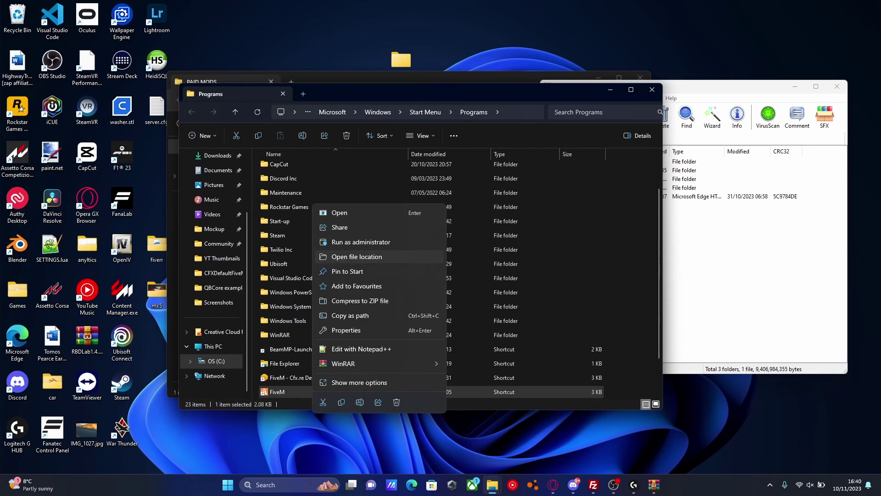
click(340, 256)
click(362, 271)
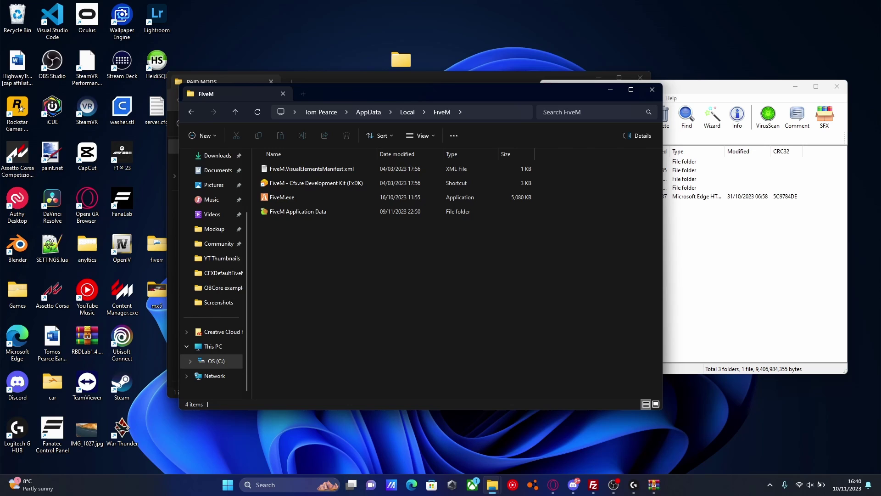
drag(530, 95, 413, 85)
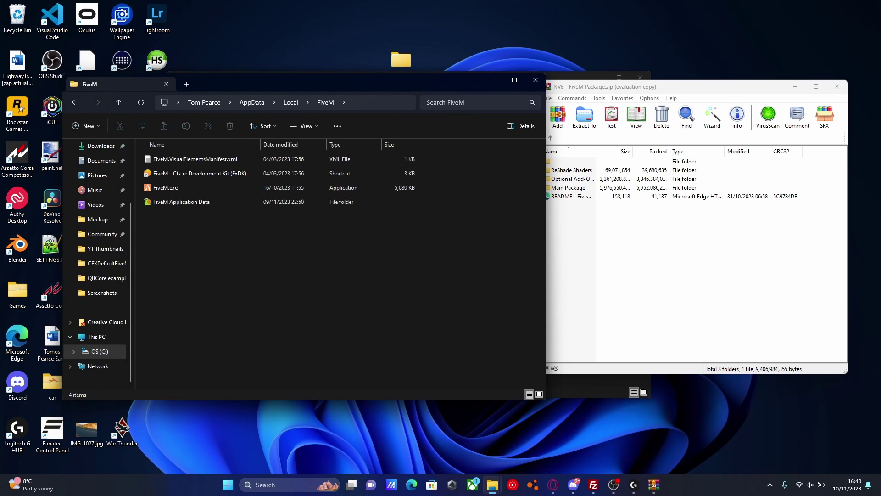
- Open the FiveM Application Data folder, and open the Main Package folder in the NVE archive
click(182, 202)
double_click(181, 202)
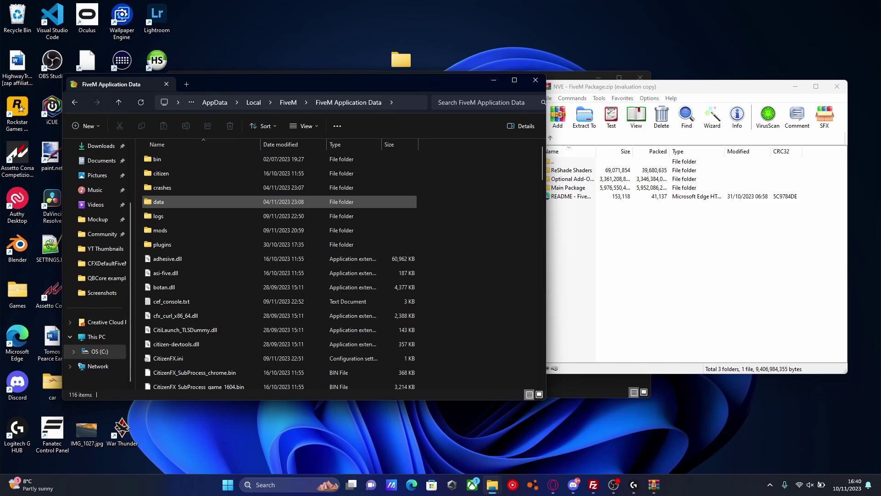
click(695, 257)
double_click(569, 188)
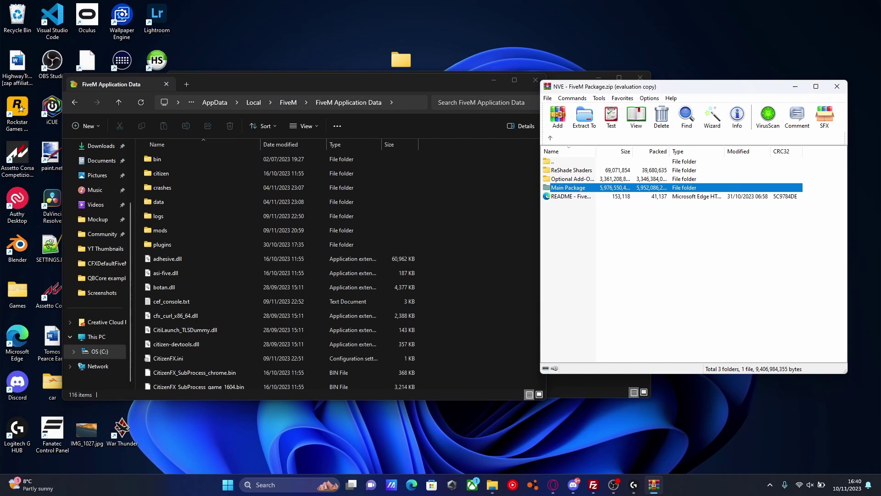
click(666, 258)
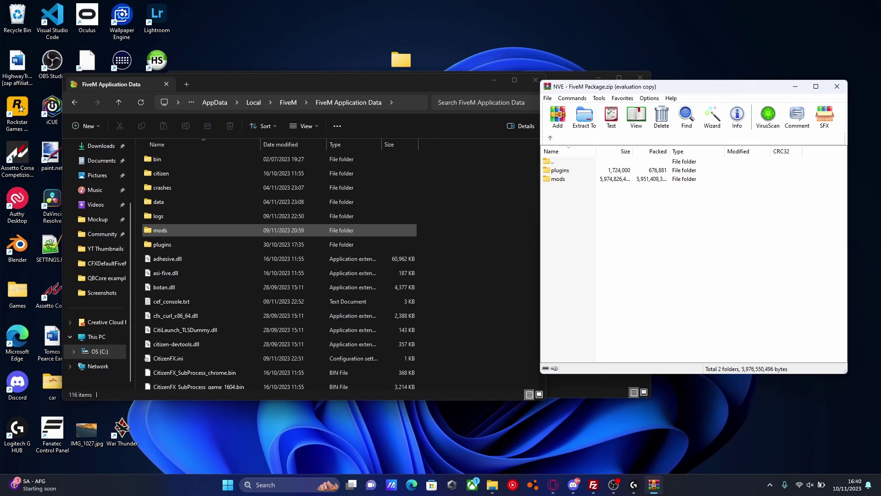
- Extract all RPF files from the archive's mods folder into the mods folder of FiveM Application Data
double_click(160, 230)
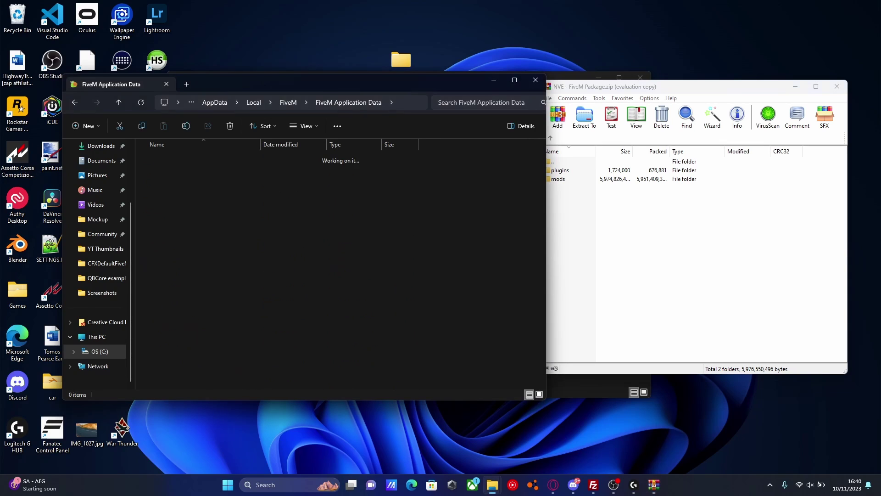
click(694, 257)
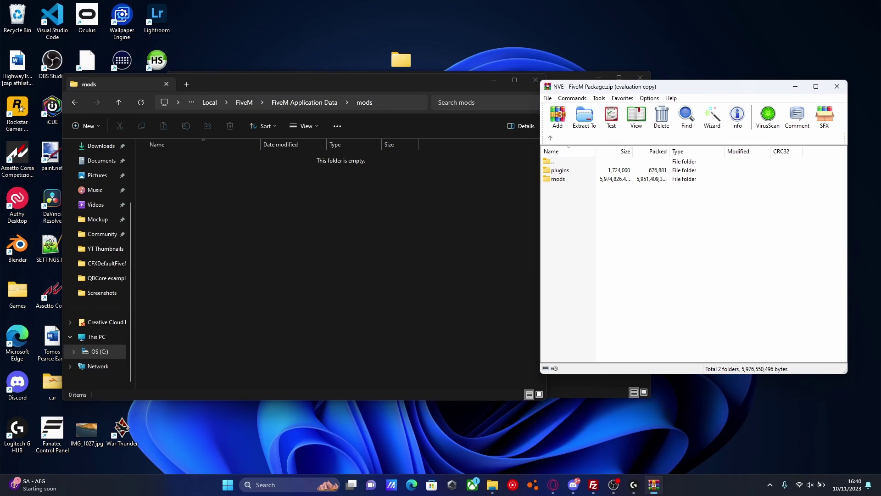
double_click(558, 179)
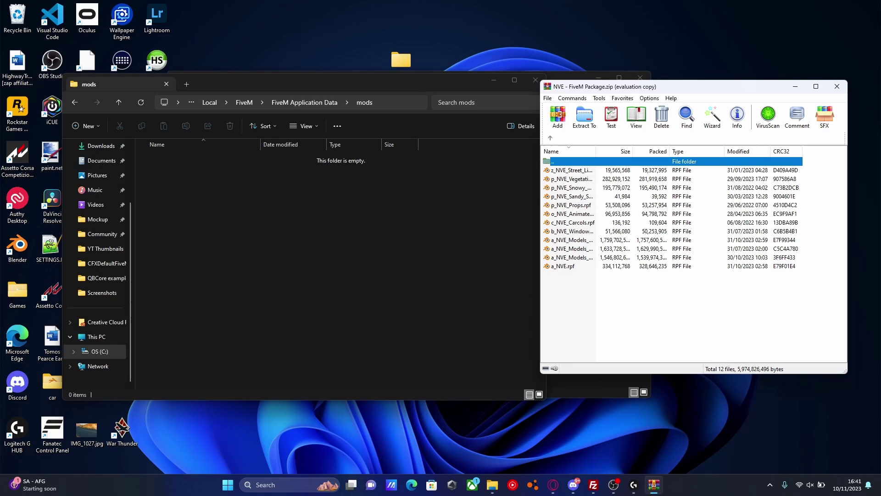
click(689, 299)
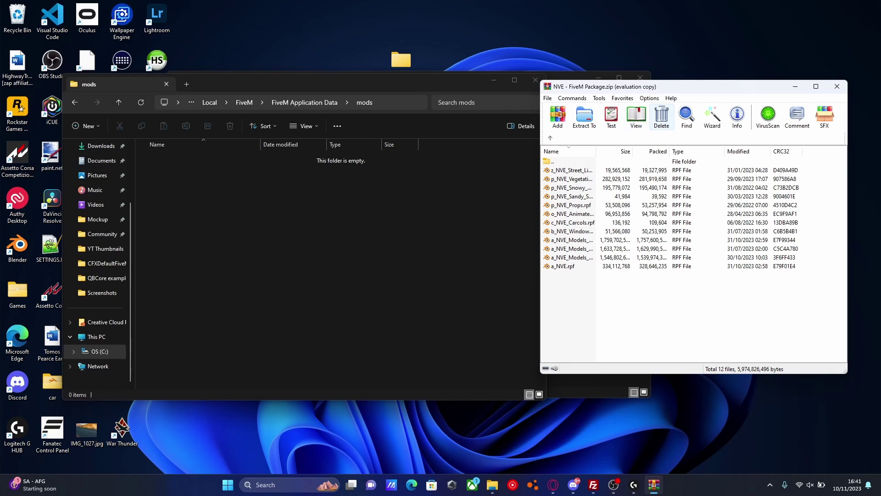
drag(646, 316, 565, 168)
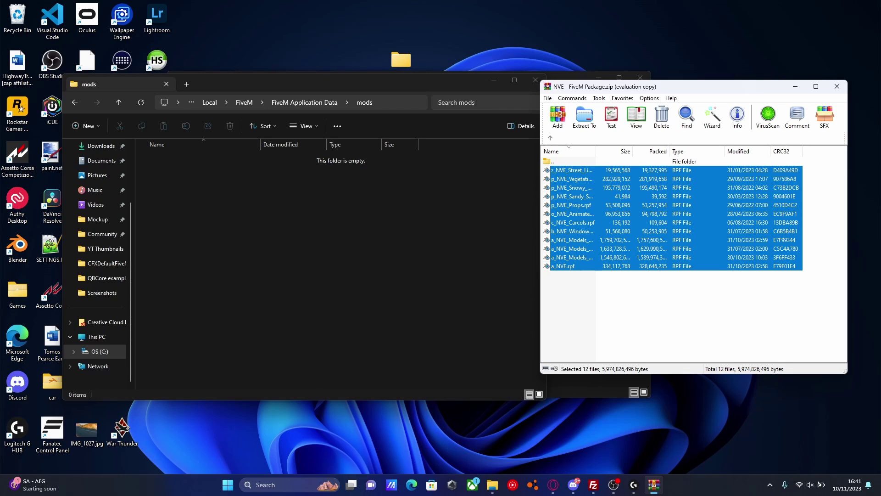
drag(570, 214, 340, 257)
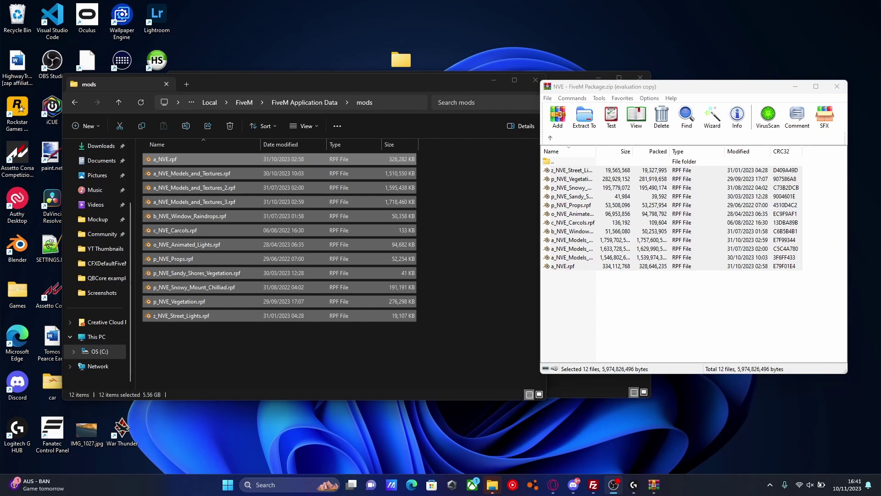
- Extract nve-shaders and NVE.asi from the archive's plugins folder into the plugins folder of FiveM Application Data
click(550, 138)
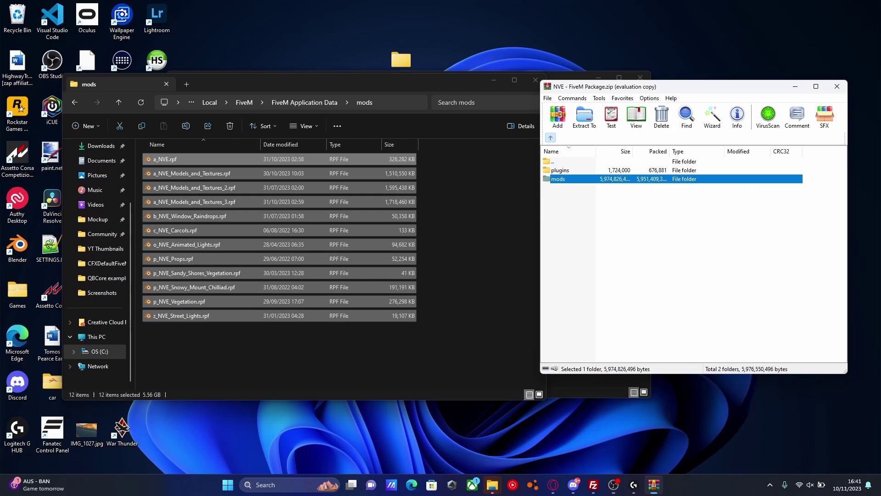
double_click(560, 170)
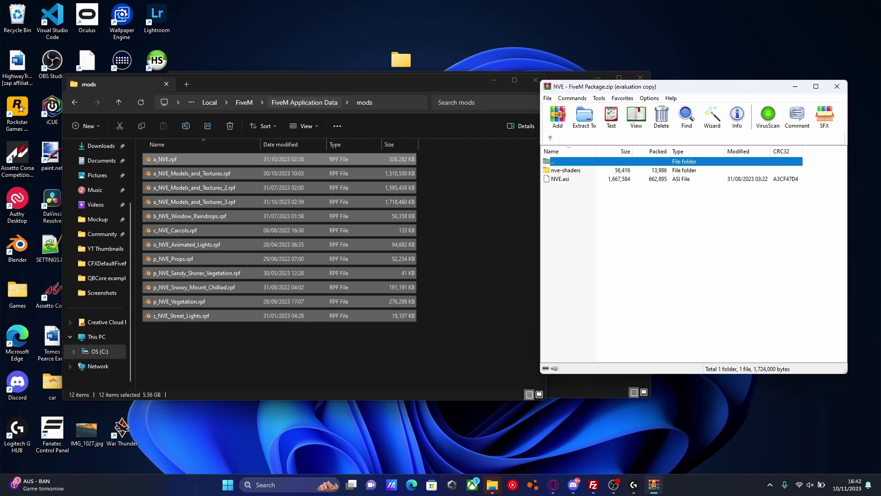
click(304, 102)
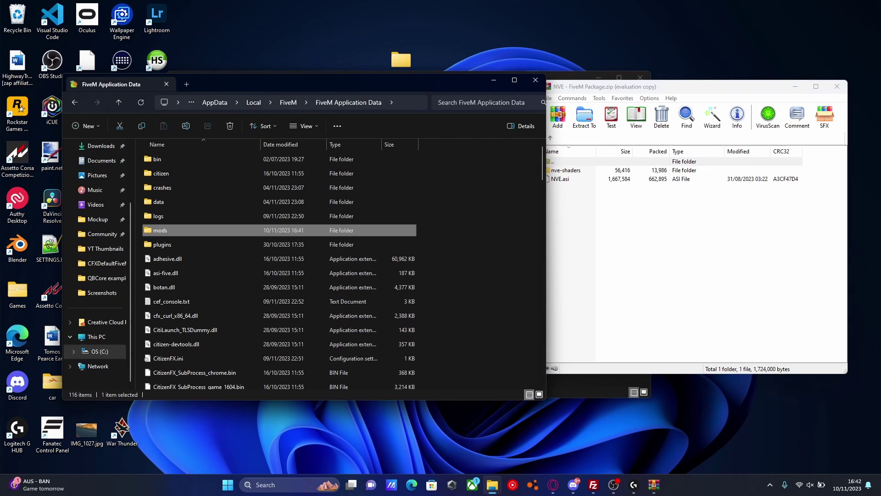
double_click(183, 244)
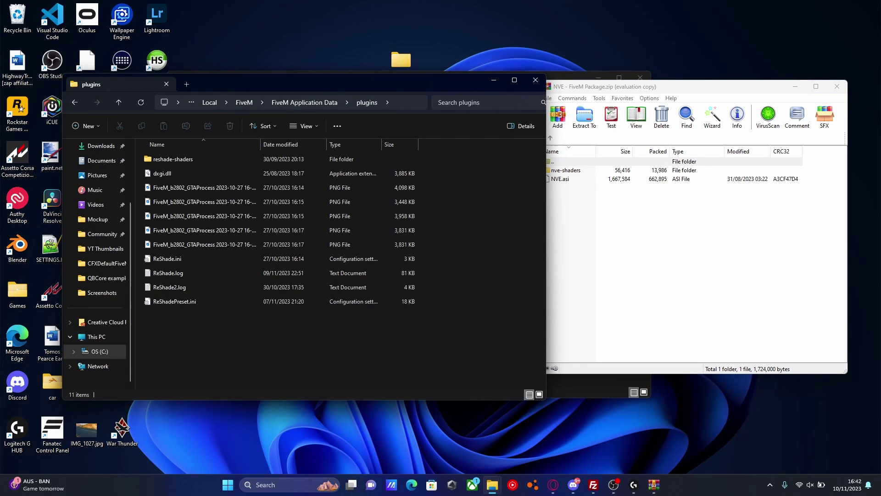
click(657, 230)
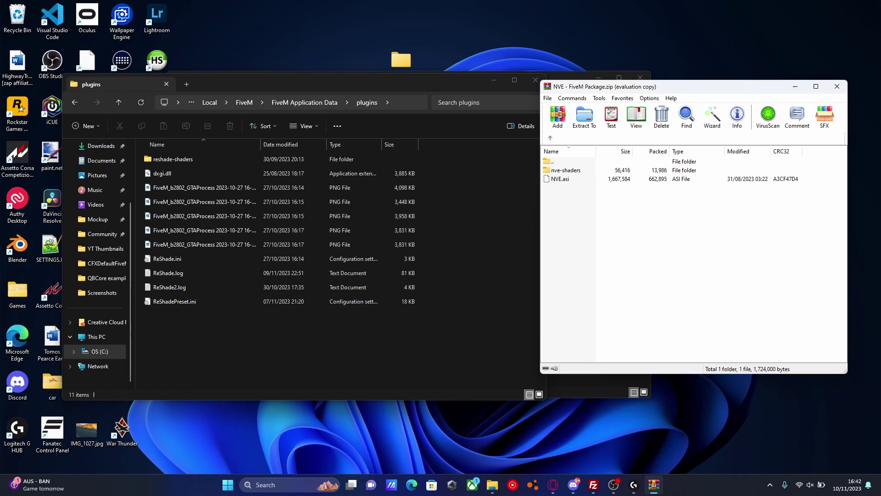
drag(626, 279, 339, 342)
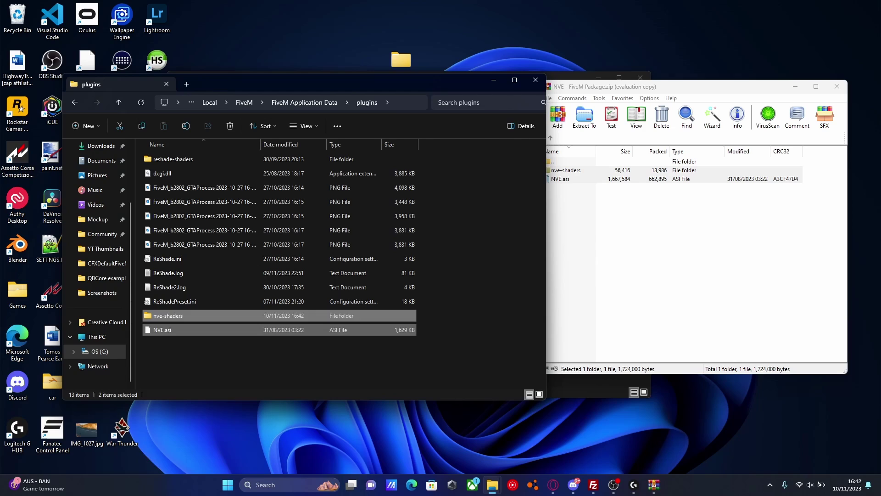
click(468, 275)
- Extract everything in the archive's ReShade Shaders folder into the FiveM plugins folder, replacing the files with the same names
click(661, 258)
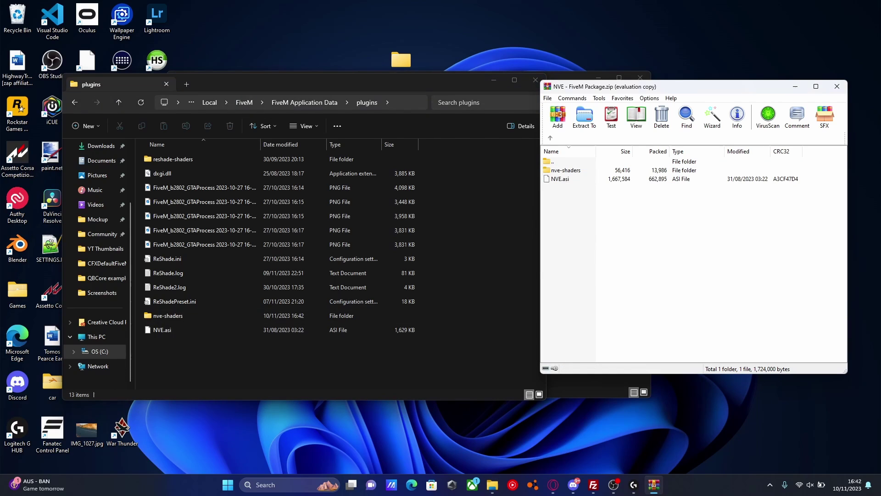
click(551, 138)
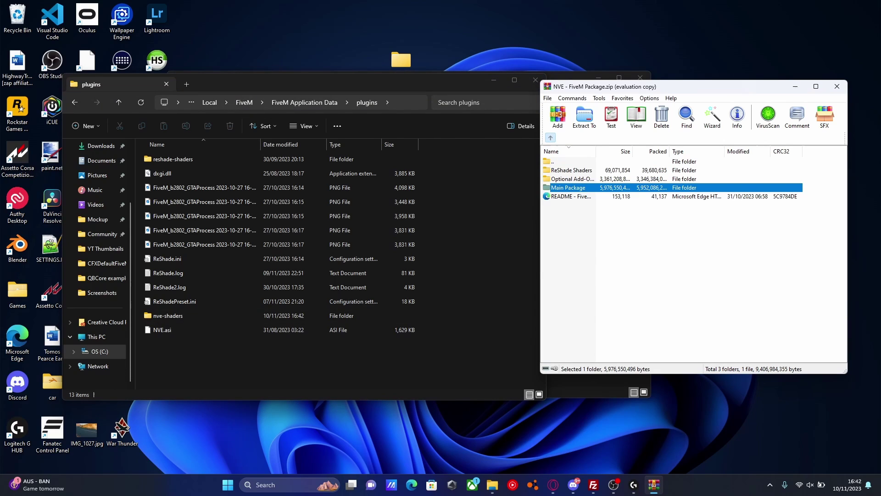
click(693, 248)
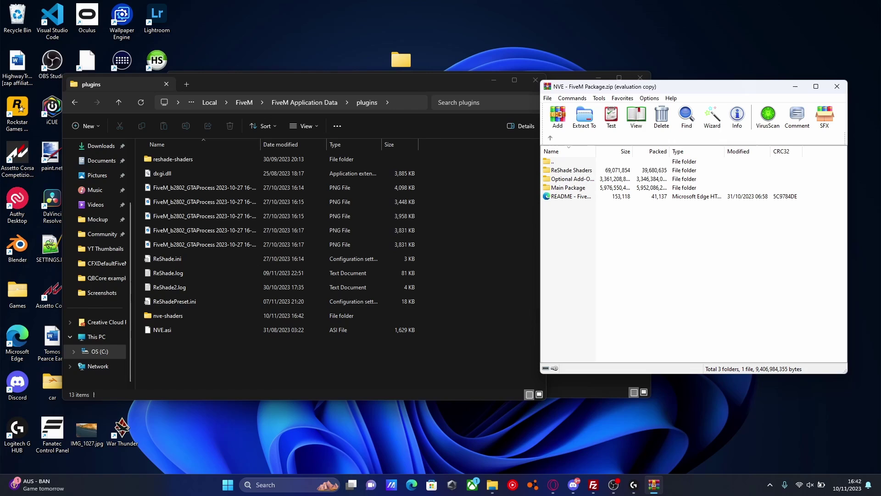
click(571, 170)
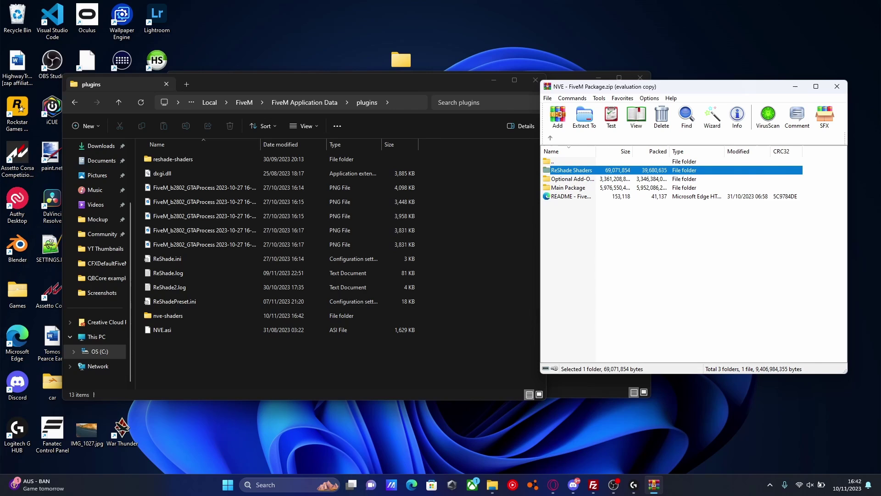
double_click(572, 170)
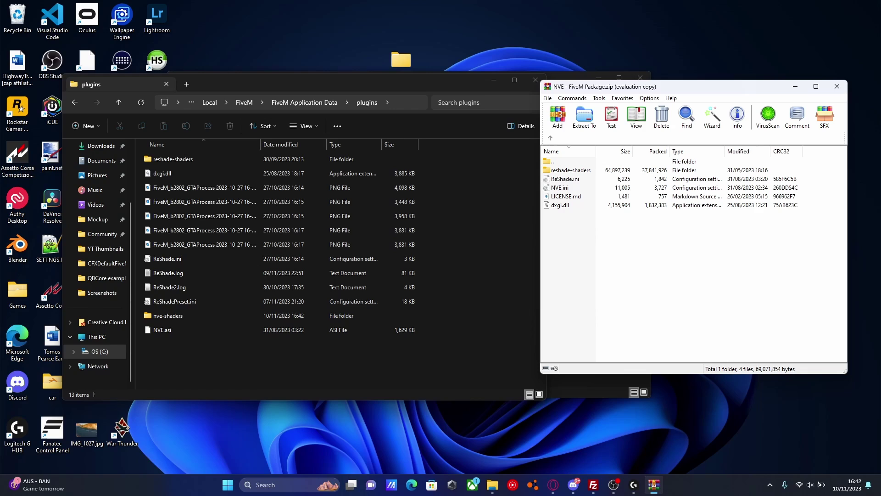
drag(639, 250, 566, 168)
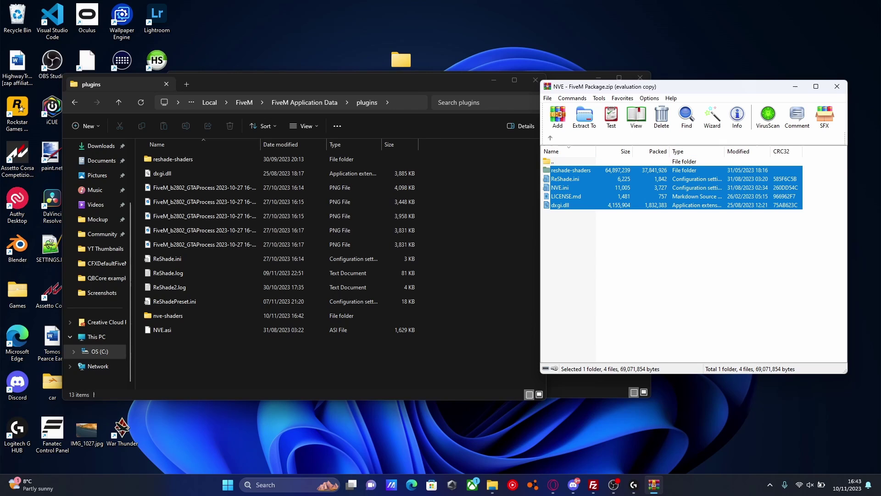
drag(566, 188, 464, 257)
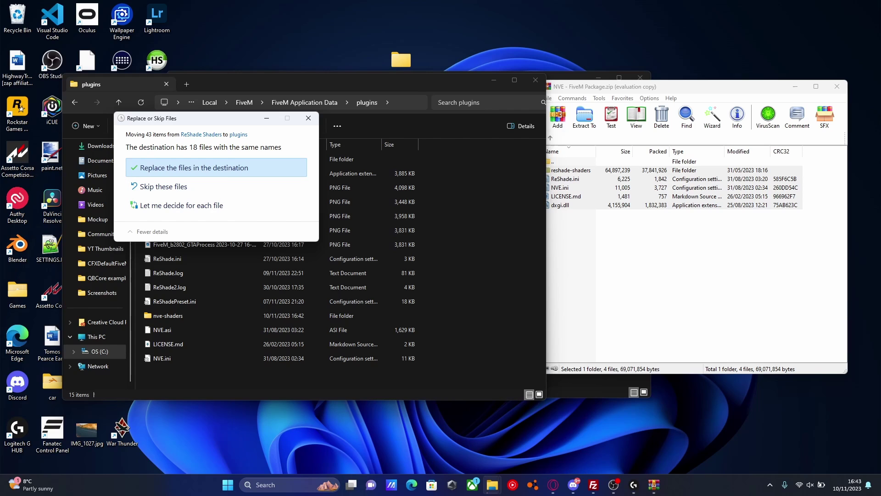
click(211, 168)
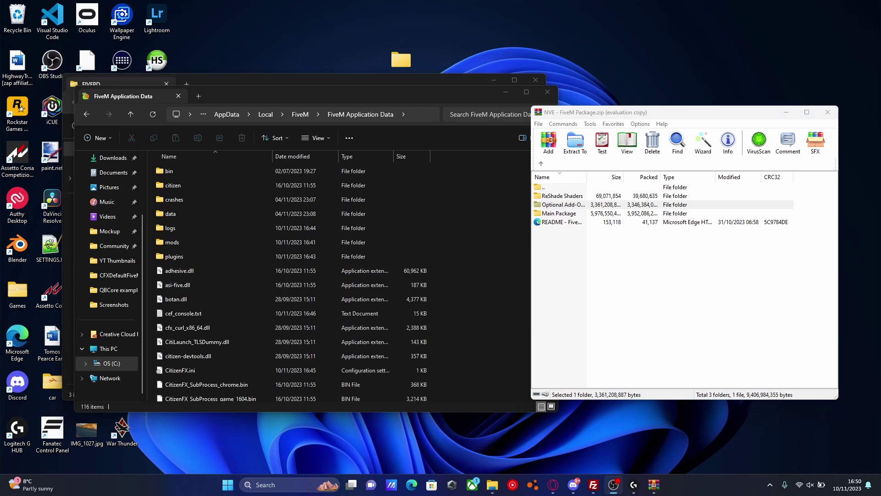
- Open the archive's optional add-ons folder, and open the mods folder in FiveM Application Data
double_click(563, 205)
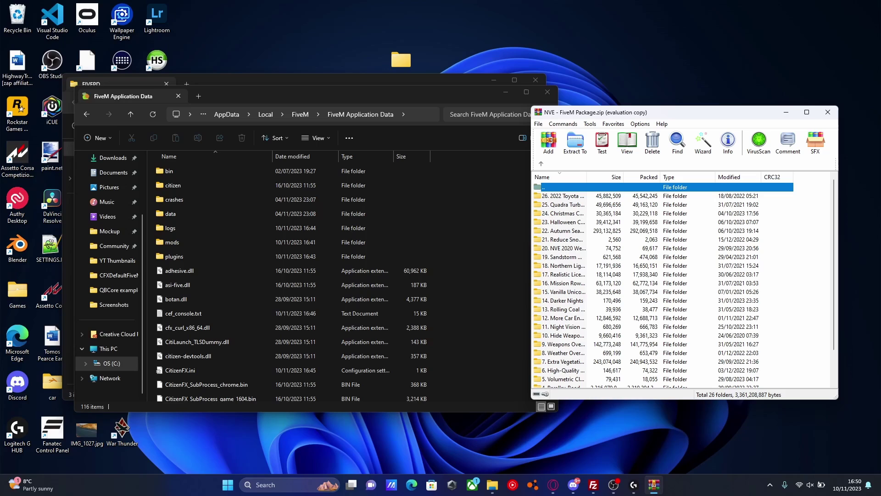
scroll(571, 329, down, 2)
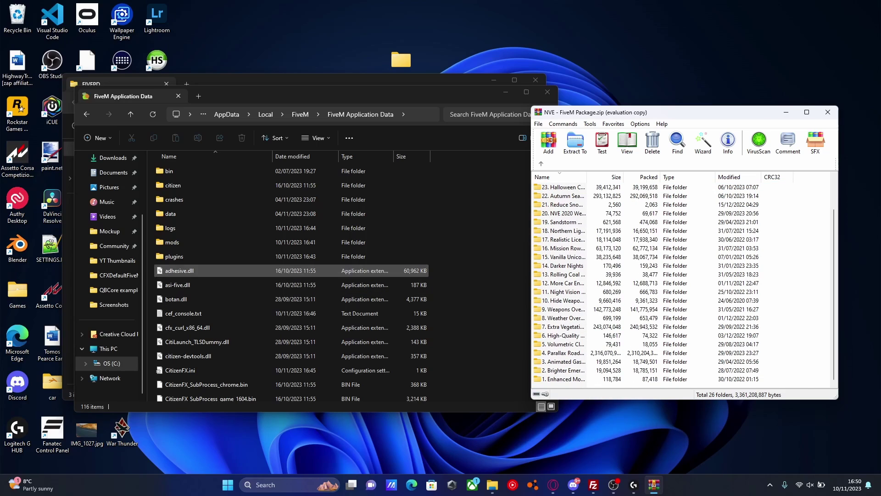
double_click(171, 242)
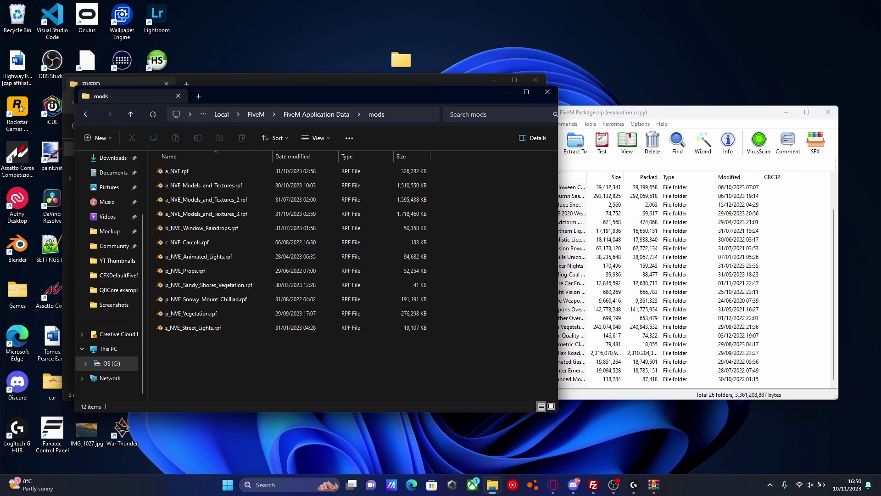
click(652, 265)
scroll(652, 266, up, 2)
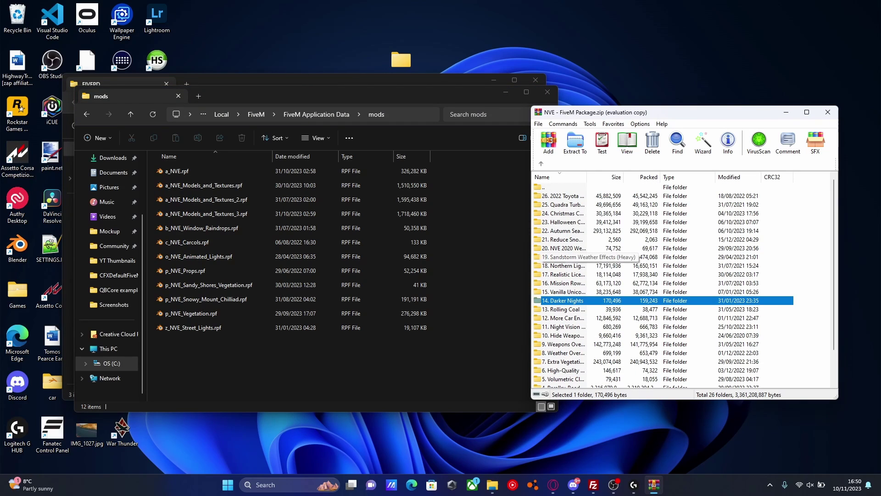
- Extract q_NVE_Sandstorm_Desert.rpf from the Sandstorm Desert Effect folder of add-on 19, Sandstorm Weather Effects (Heavy), into the mods folder
double_click(564, 257)
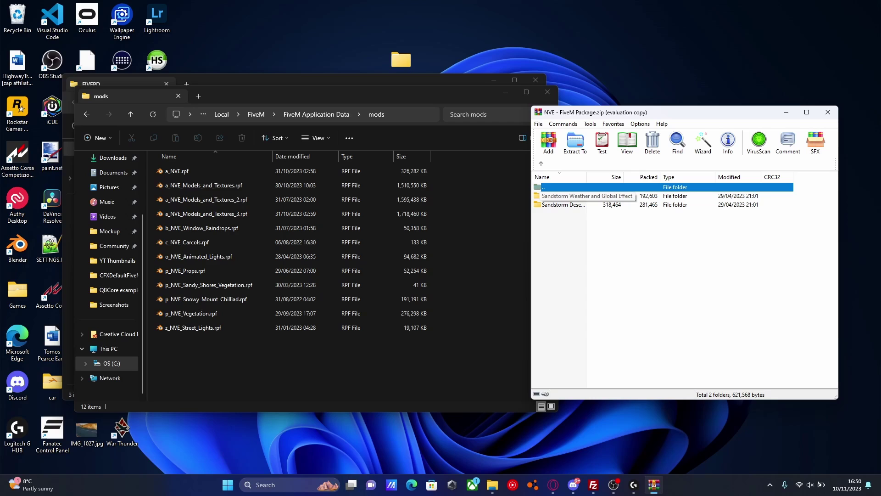
click(597, 243)
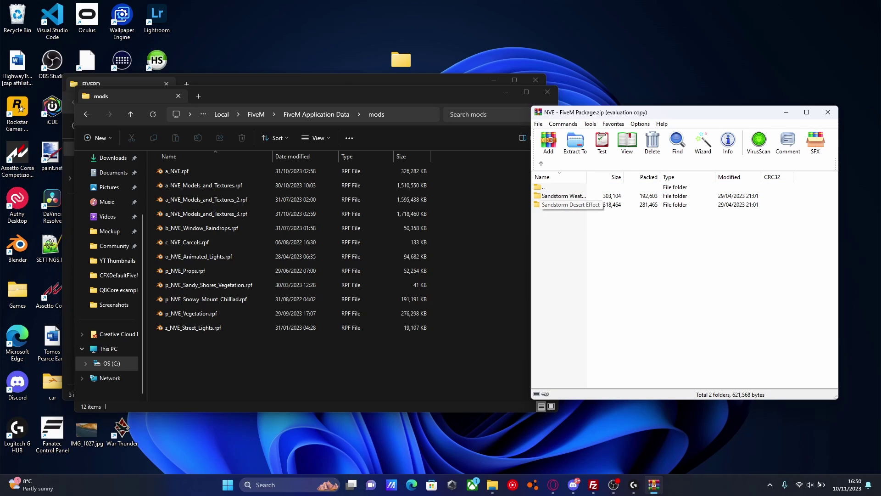
double_click(564, 205)
click(565, 207)
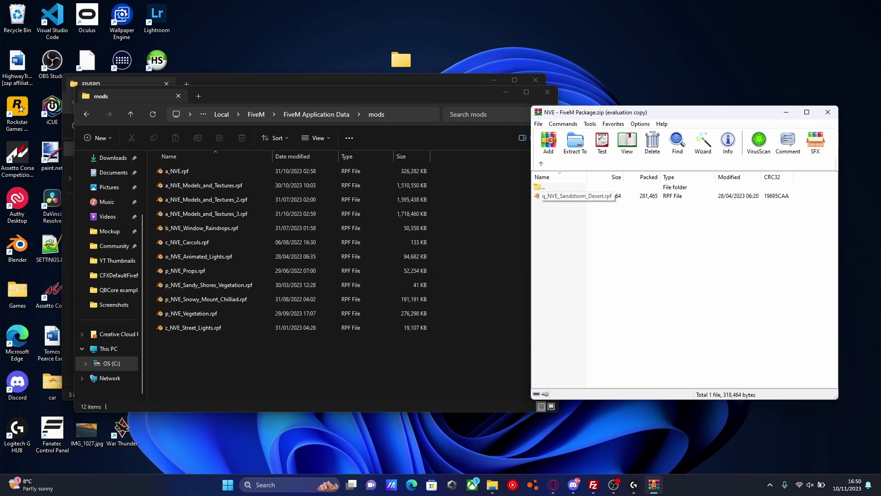
click(565, 196)
drag(565, 196, 477, 257)
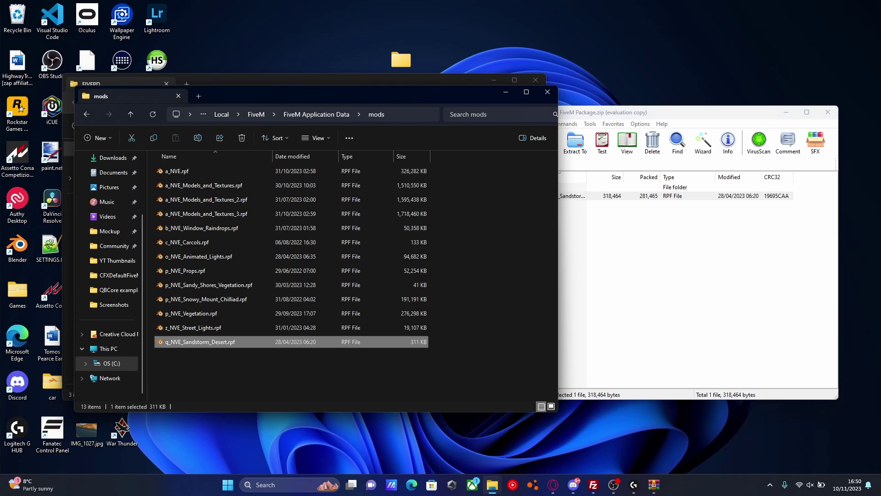
- Return to the optional add-ons list and extract r_NVE_Weapons_Overhaul_Pack.rpf from add-on 9 into the mods folder
click(615, 258)
click(541, 163)
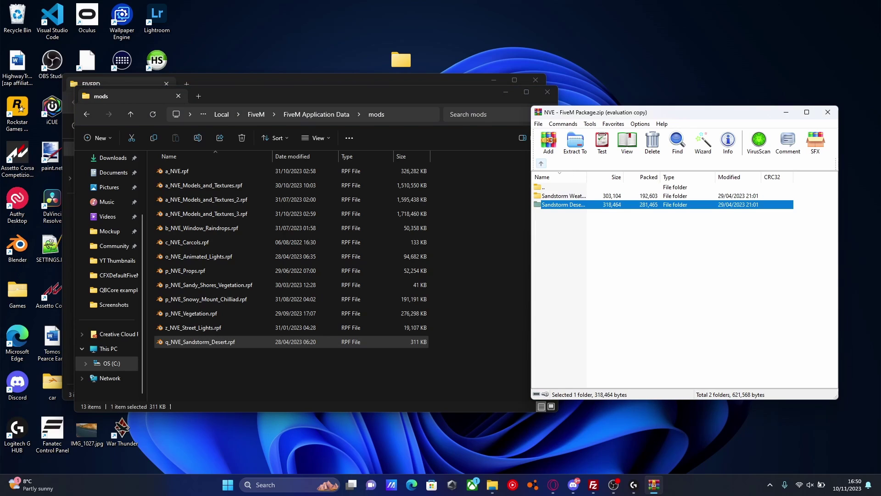
click(541, 163)
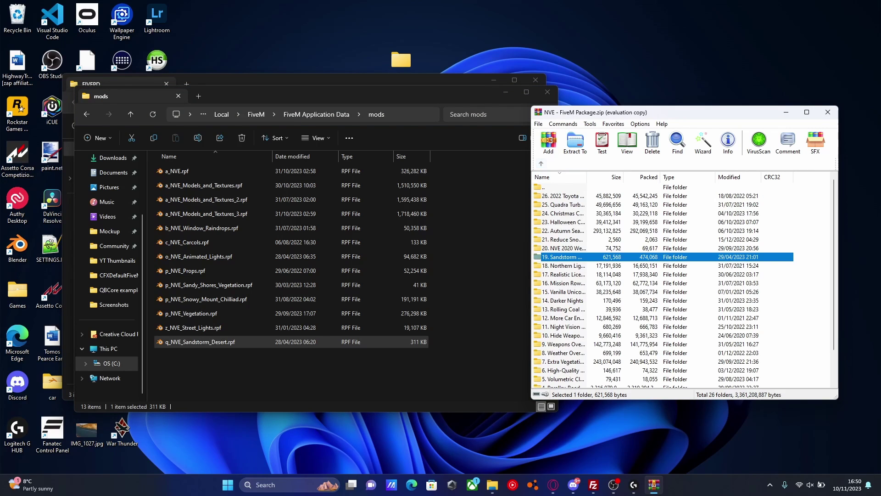
double_click(563, 344)
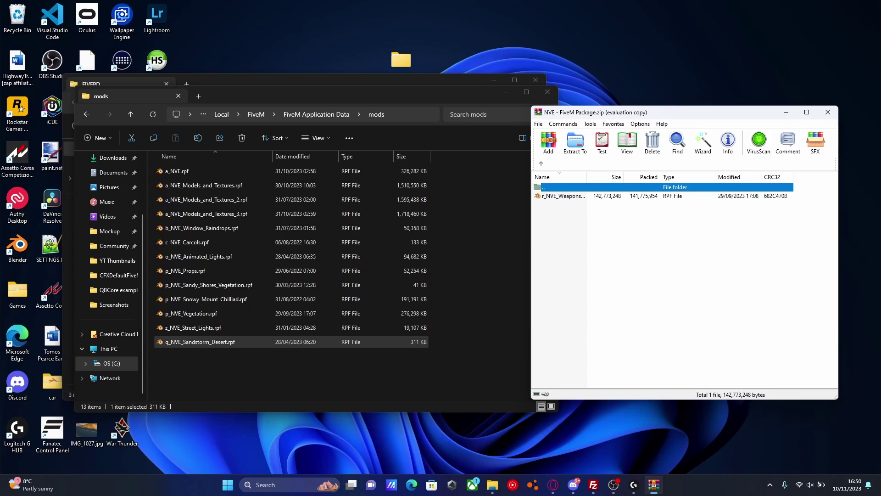
drag(563, 196, 473, 276)
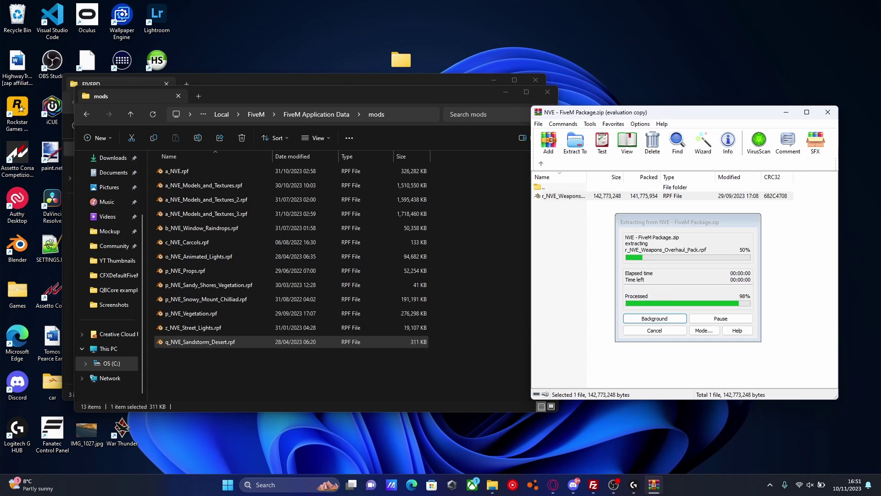
click(613, 255)
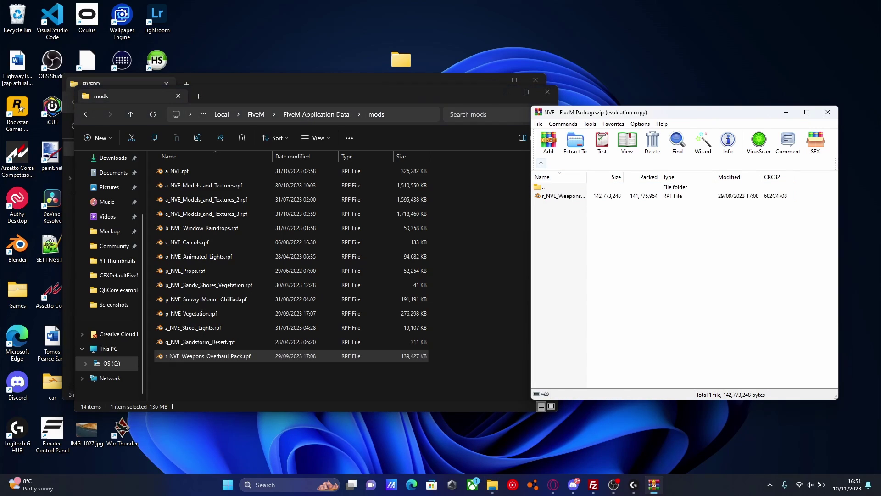
- Examine the contents of the Weather Override (Foggy_Deep and Hurricane) and Autumn Season Pack add-on folders
click(541, 163)
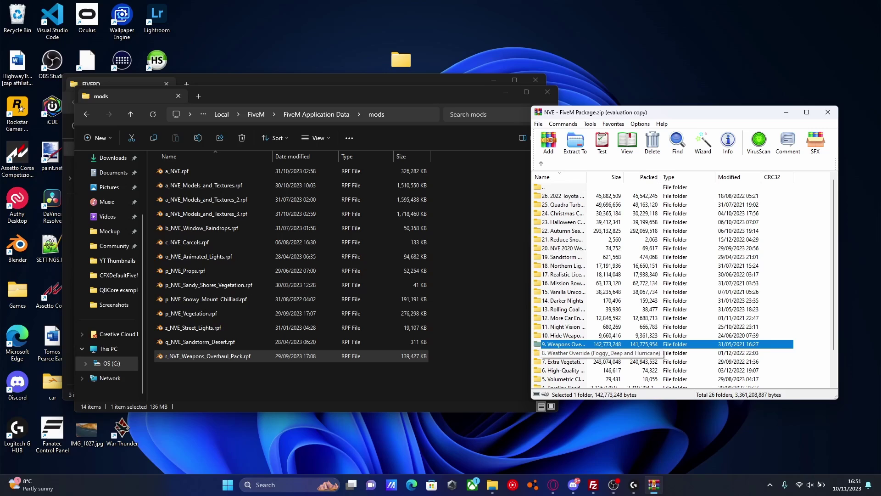
double_click(563, 352)
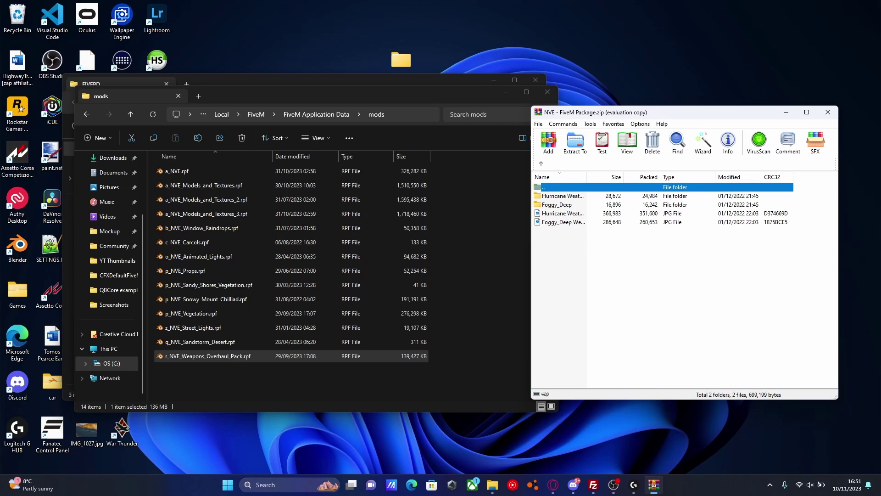
click(541, 163)
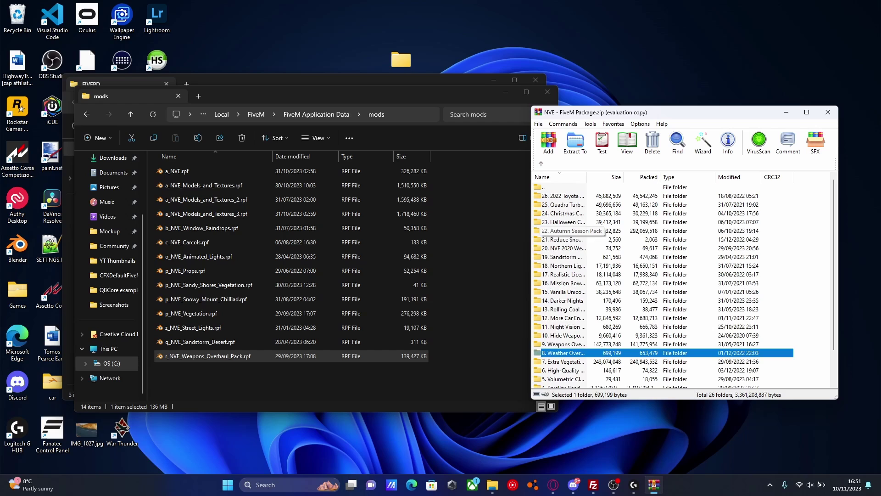
click(564, 231)
double_click(564, 231)
click(634, 266)
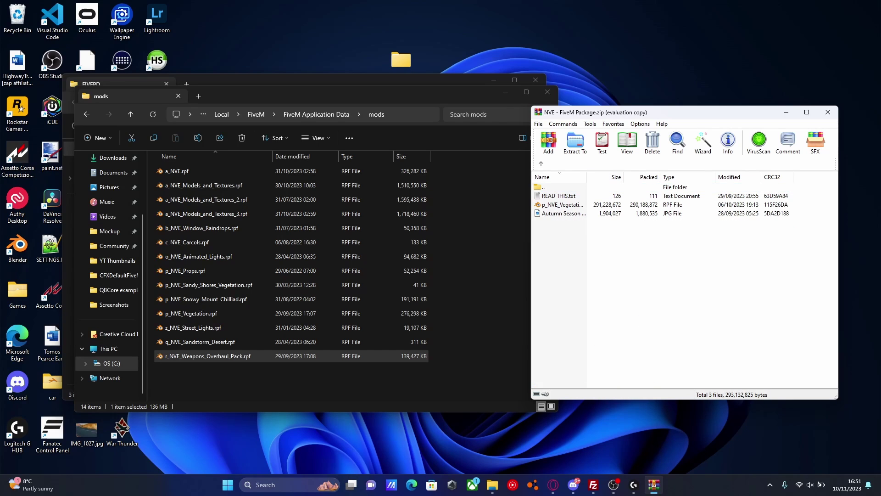
drag(594, 116, 620, 115)
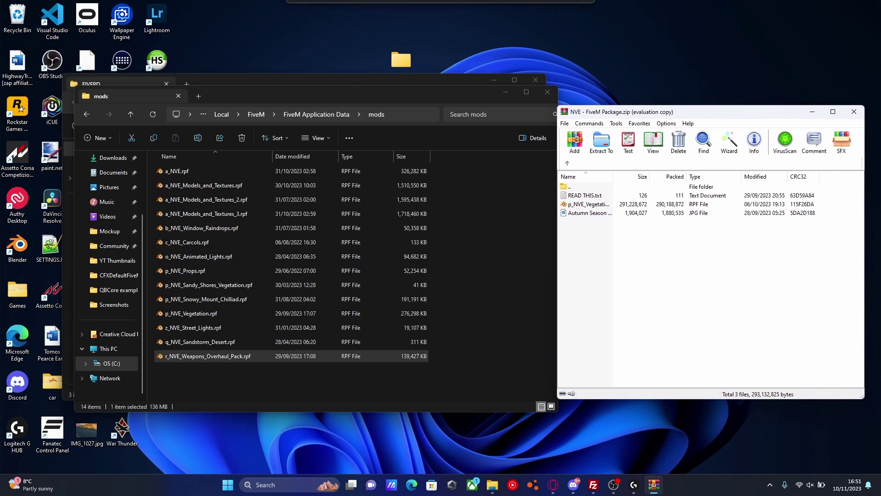
key(BackSpace)
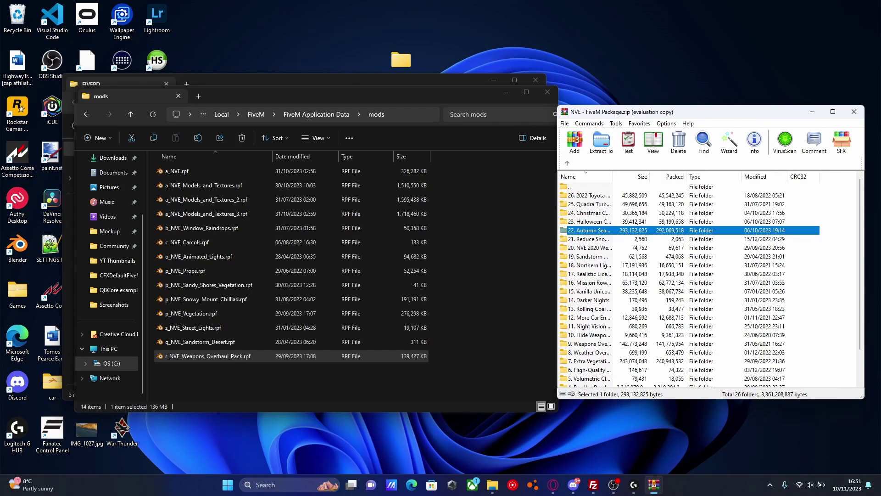
- Extract f_NVE_Brighter_Emergency_Lights.rpf from the (3) High Intensity folder of add-on 2, Brighter Emergency Lights, into the mods folder
scroll(689, 282, down, 2)
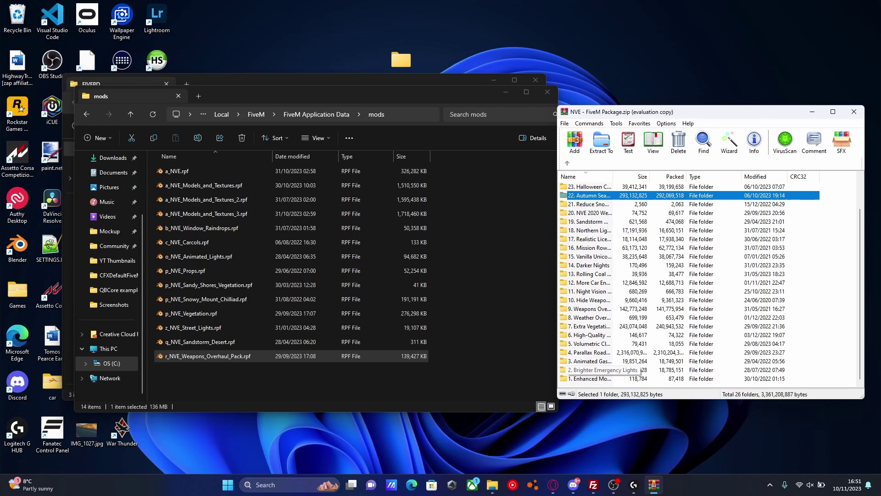
double_click(592, 369)
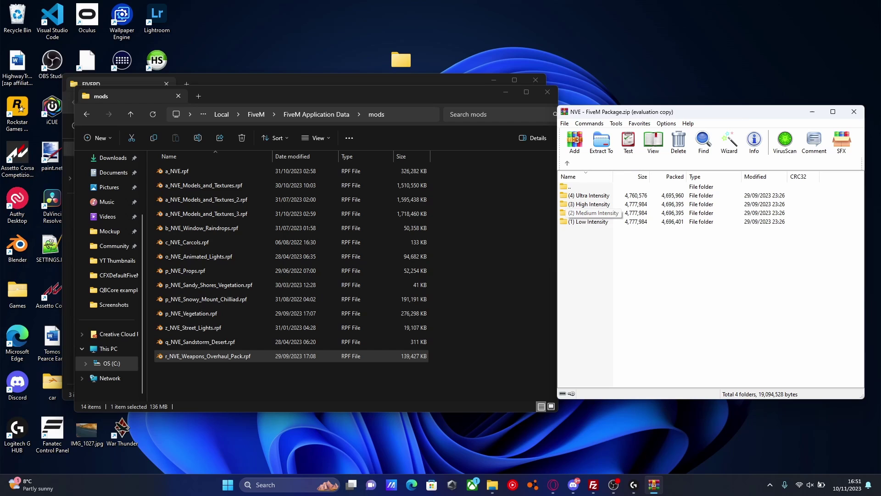
double_click(593, 213)
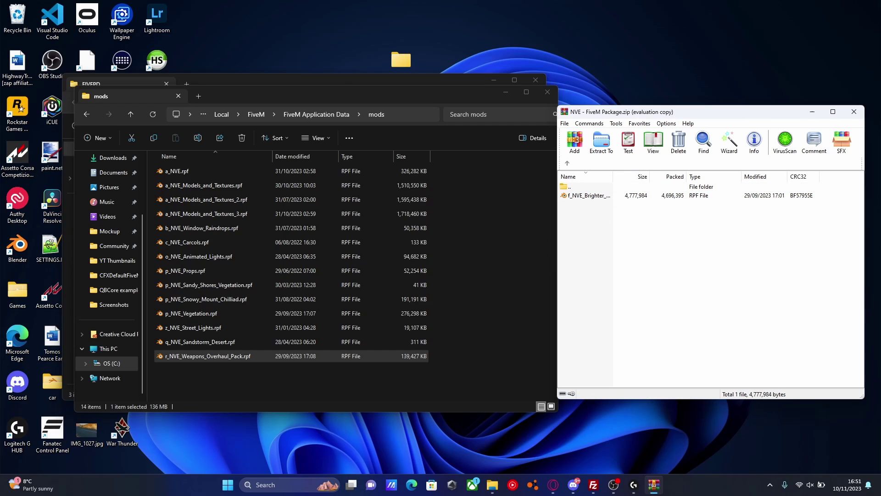
drag(590, 195, 486, 271)
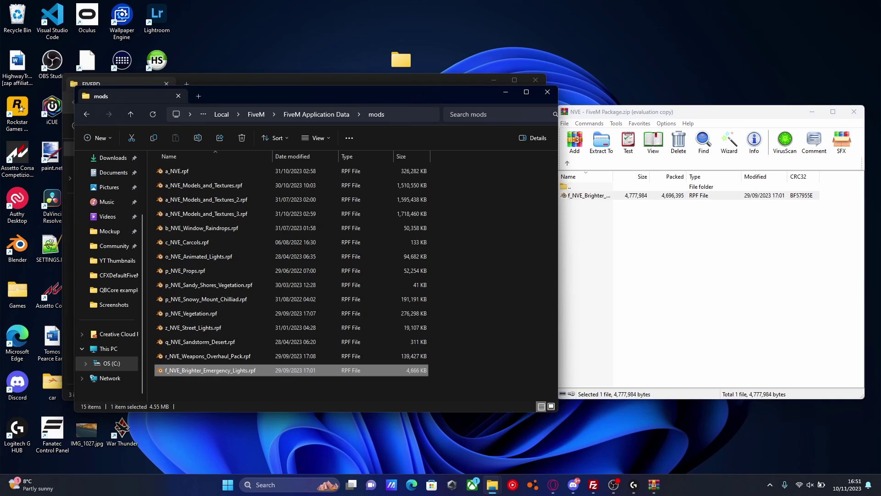
- Extract the third-person d_NVE_Enhanced_Motion_Blur RPF file from add-on 1, Enhanced Motion Blur, into the mods folder
click(567, 163)
click(567, 163)
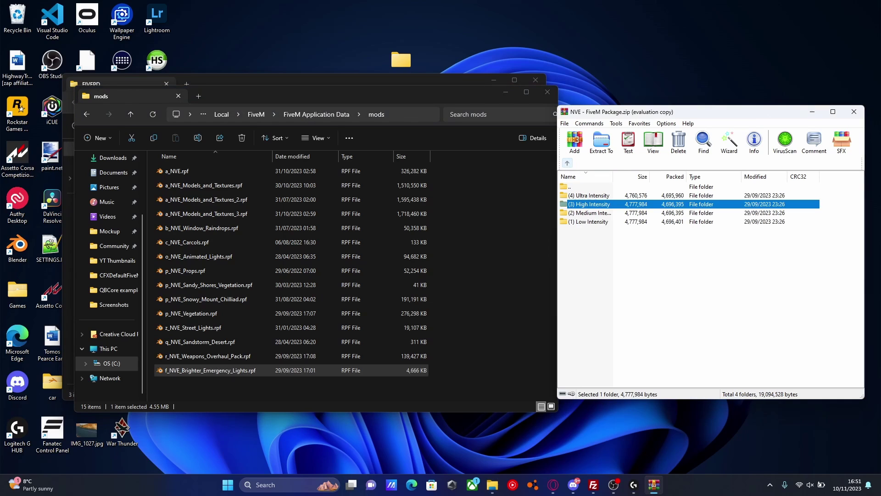
key(BackSpace)
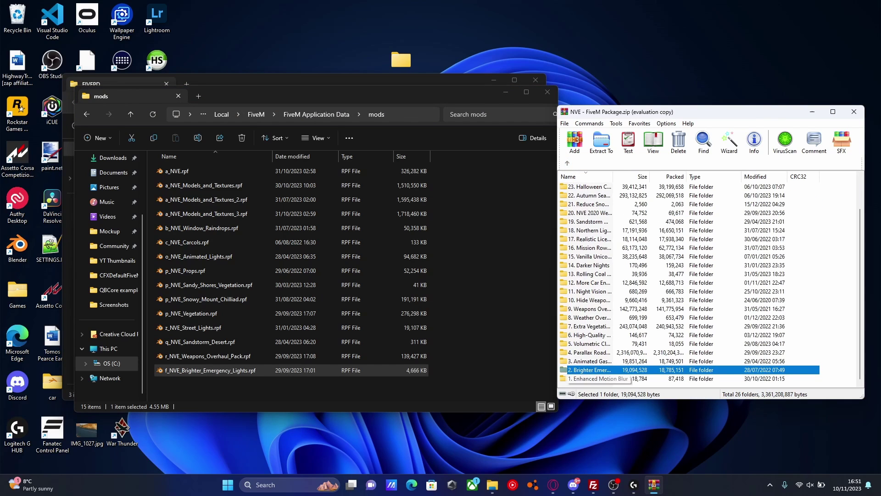
double_click(592, 378)
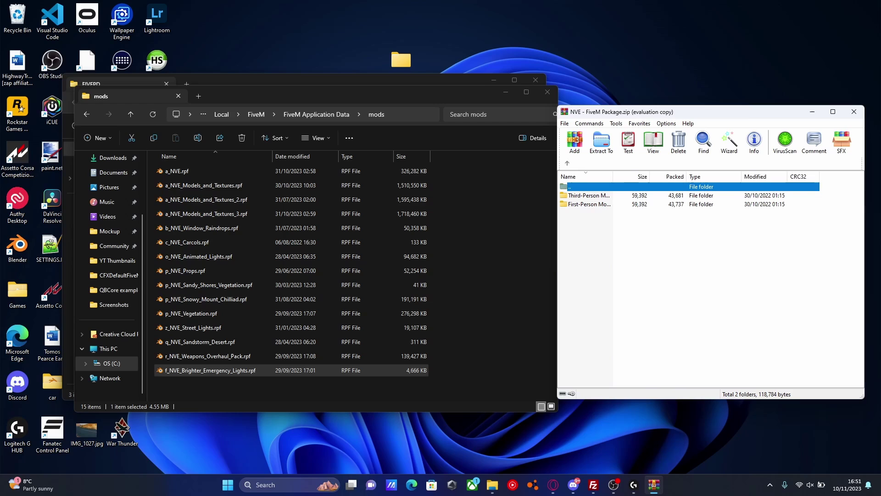
double_click(589, 196)
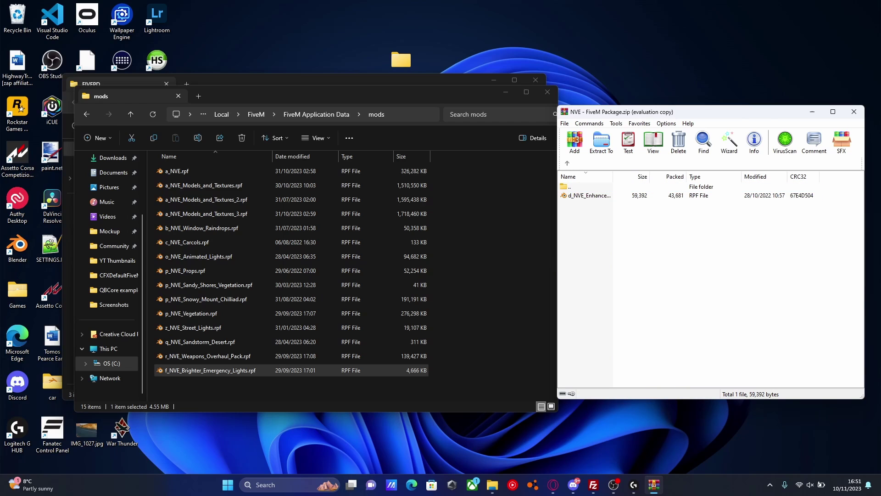
drag(589, 196, 486, 248)
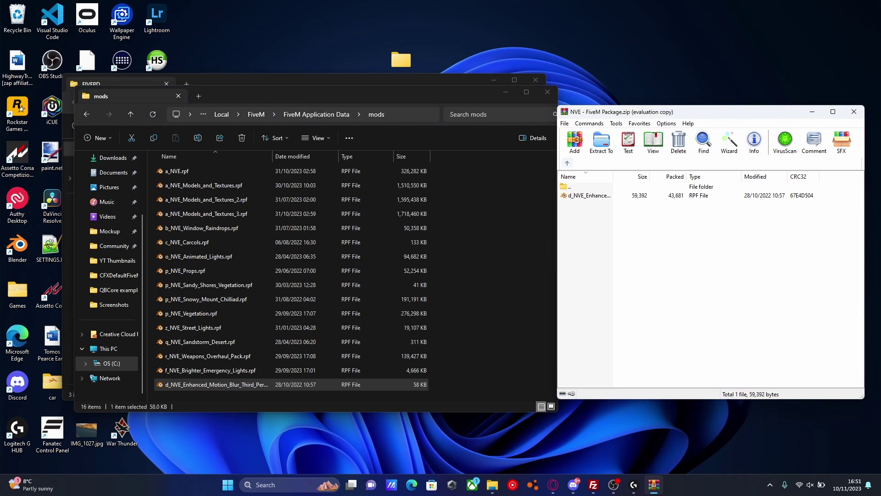
- Return to the optional add-ons list and extract the j_NVE_Roads RPF file from add-on 4, Parallax Roads and Pavement Overhaul, into the mods folder
click(568, 163)
click(568, 163)
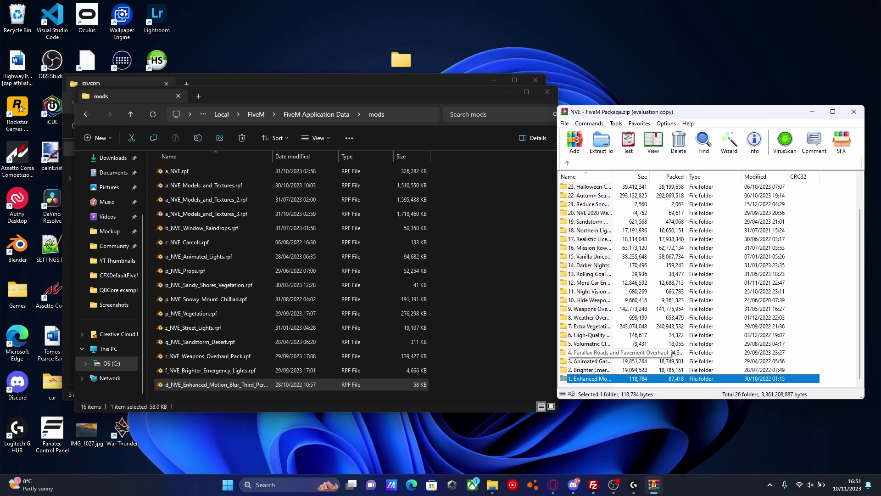
double_click(597, 352)
click(597, 352)
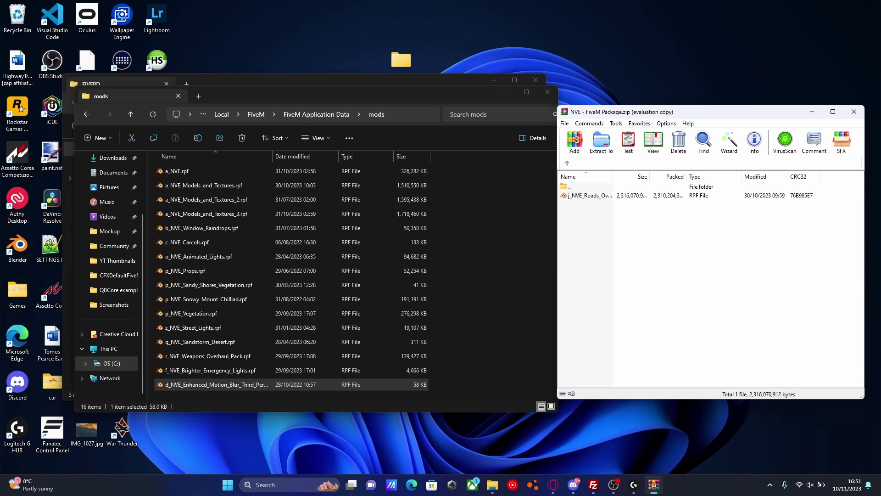
click(591, 196)
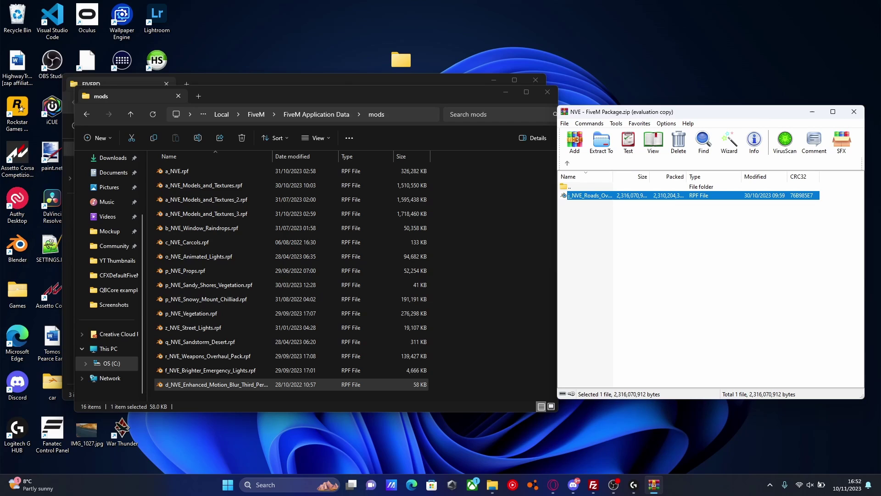
drag(590, 196, 487, 276)
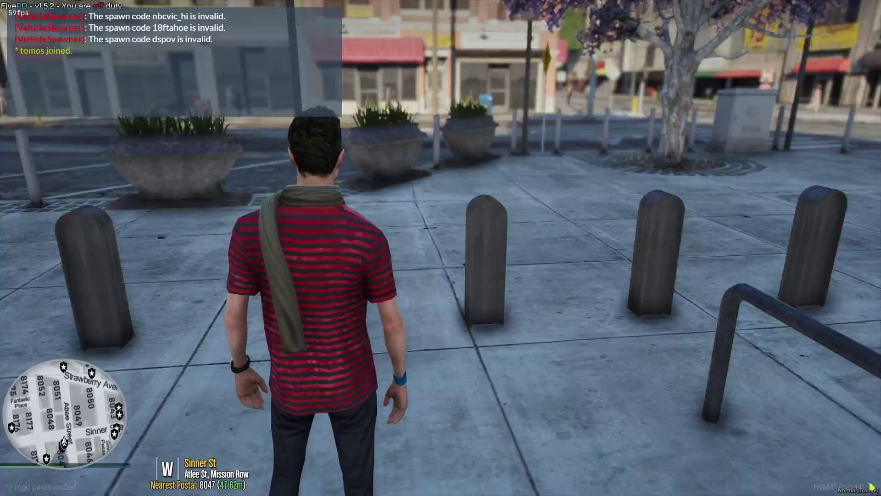
- Switch to FiveM and walk around the Sinner St and Atlee St corner to examine the modded roads, buildings and trees
key(w)
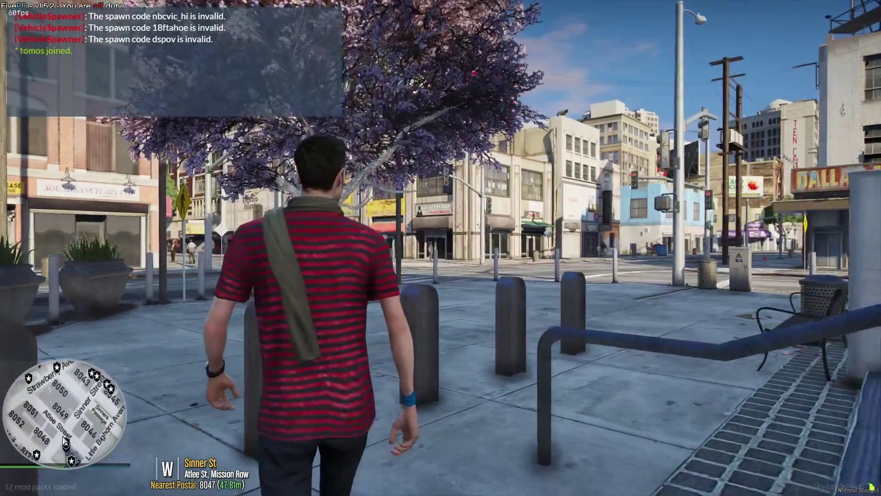
key(w)
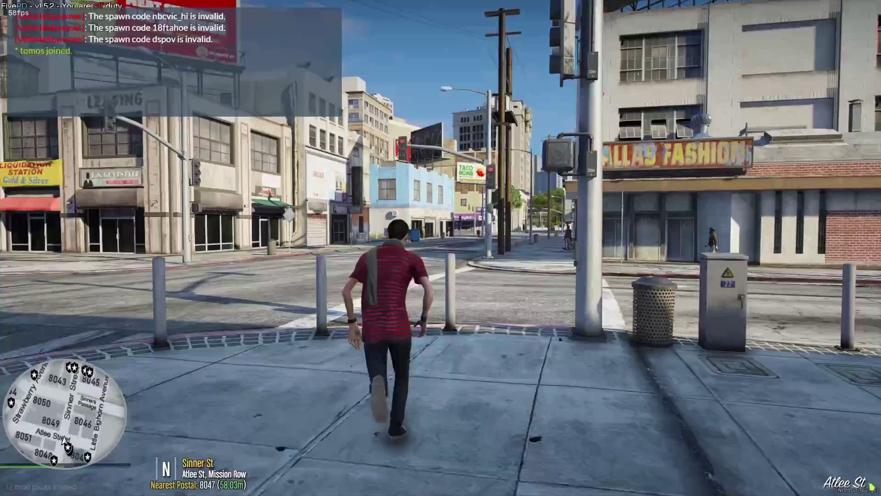
key(w)
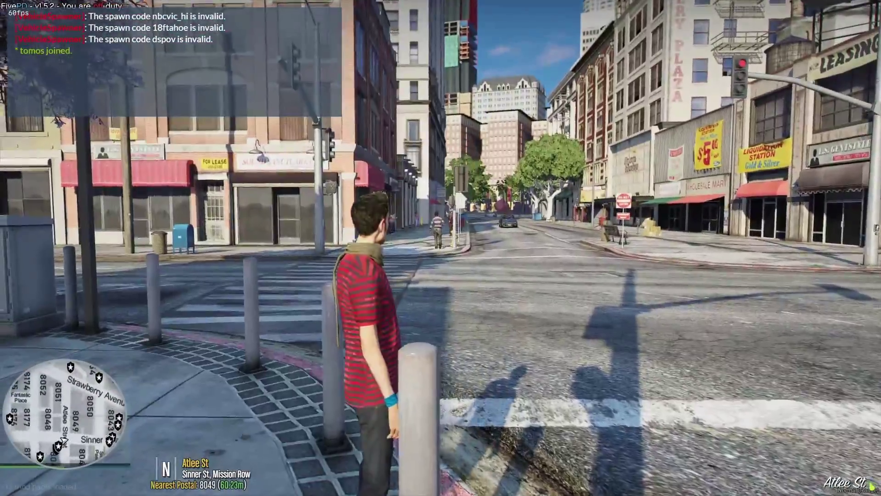
key(w)
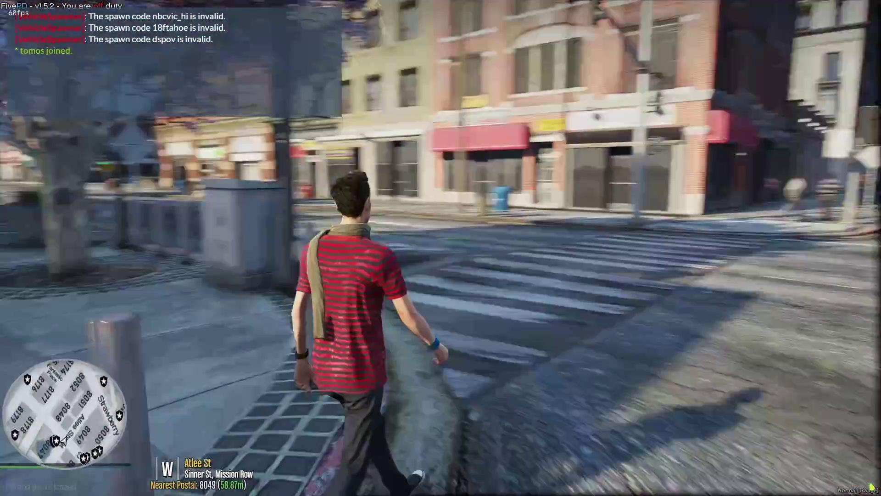
key(w)
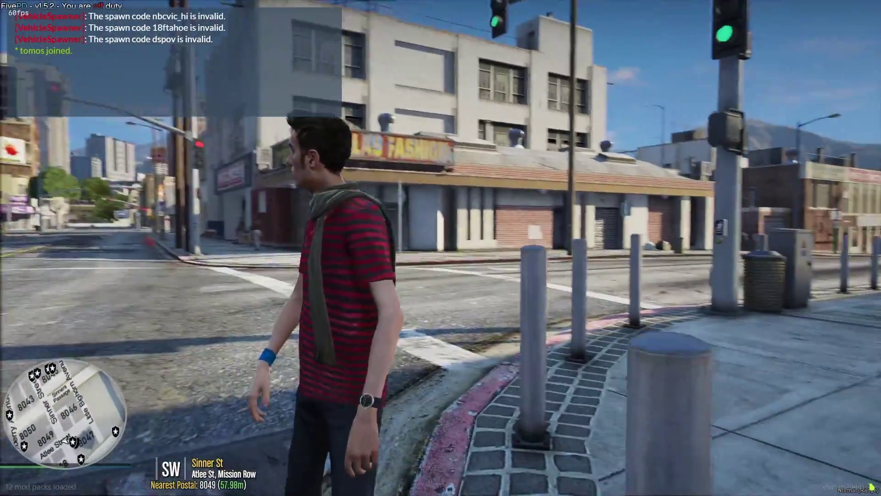
key(w)
key(w)
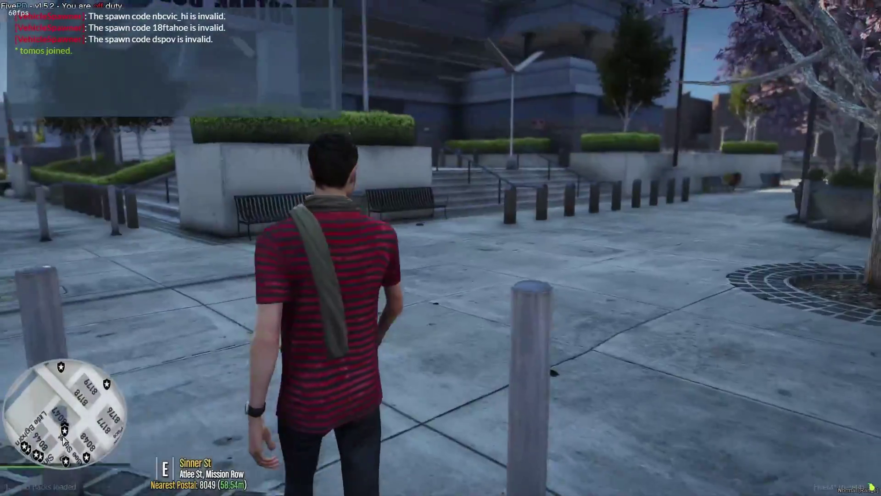
key(w)
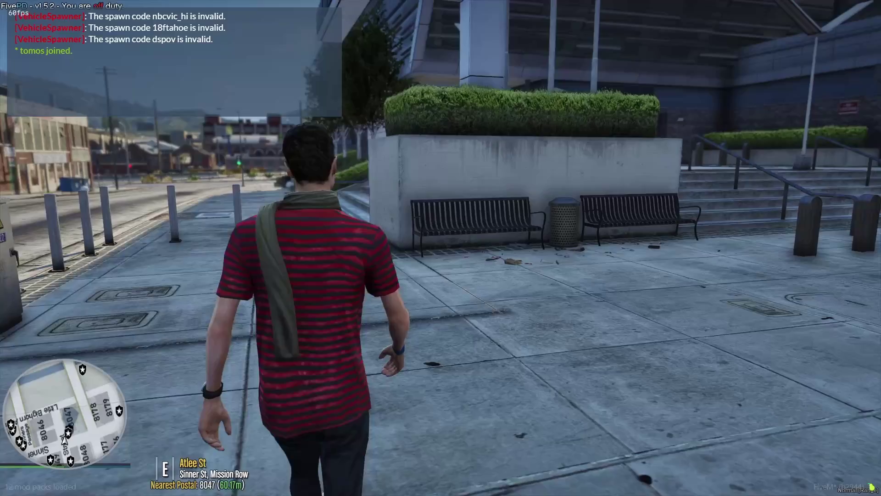
key(w)
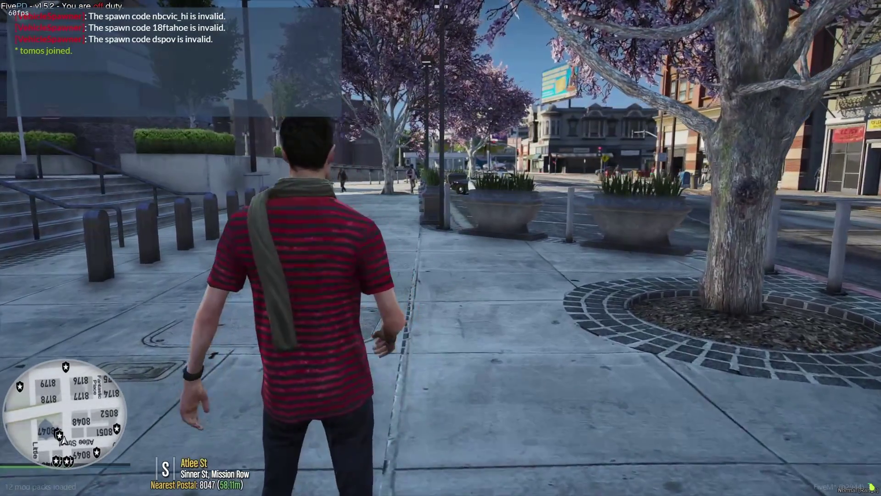
- Open the in-game ReShade overlay and compare the image with the NaturalVision Evolved Bloom and Color effects off and on
key(Home)
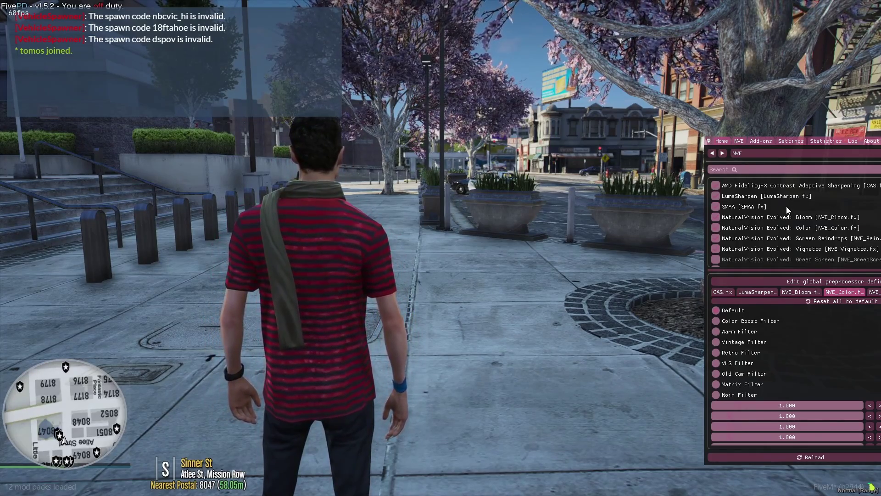
click(778, 216)
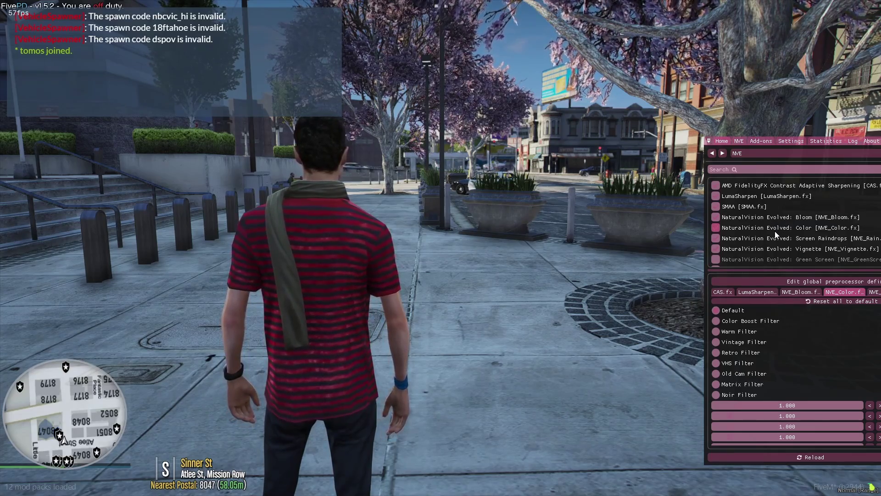
click(773, 227)
click(773, 228)
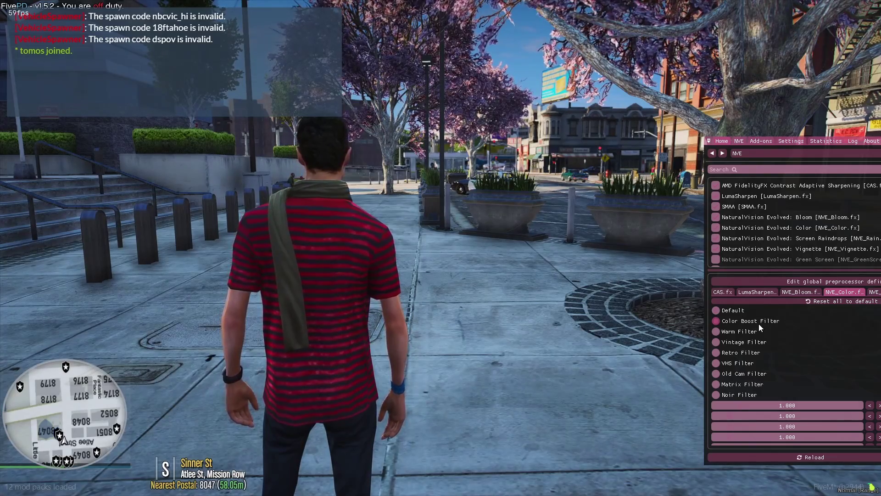
- Preview the Warm, Retro, VHS and Old Cam filters of the NVE_Color shader and return to Default
click(739, 332)
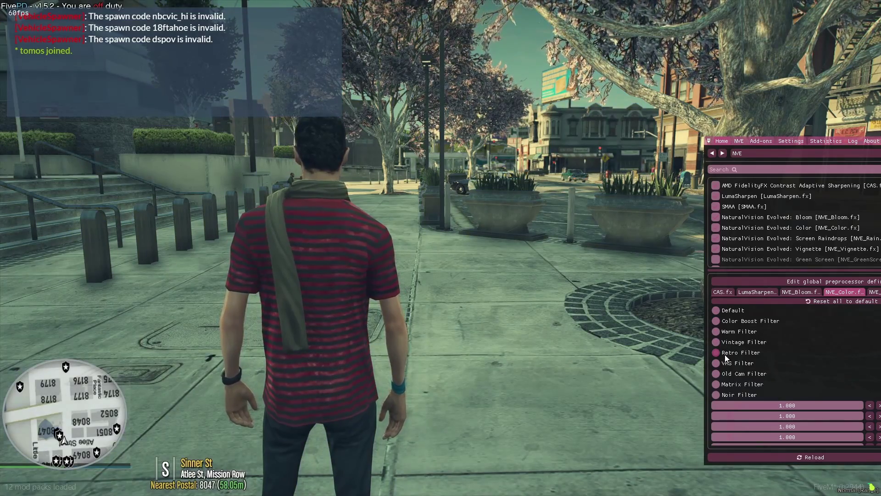
click(723, 364)
click(723, 374)
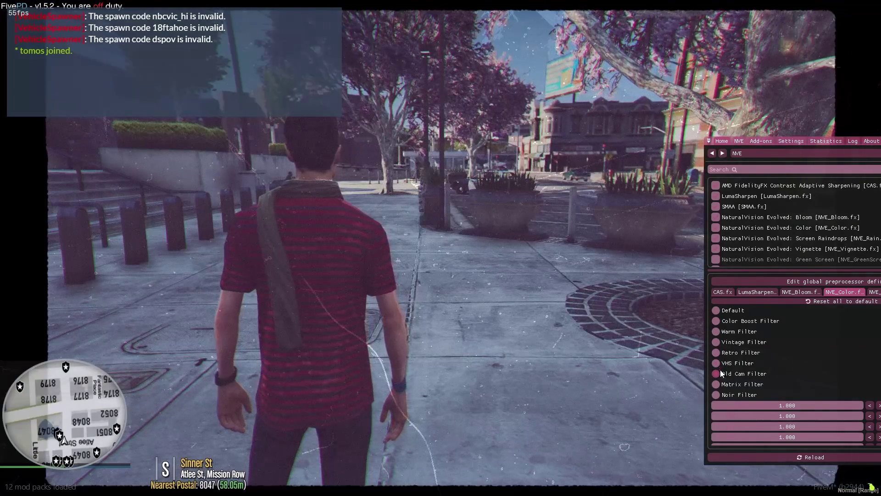
click(719, 310)
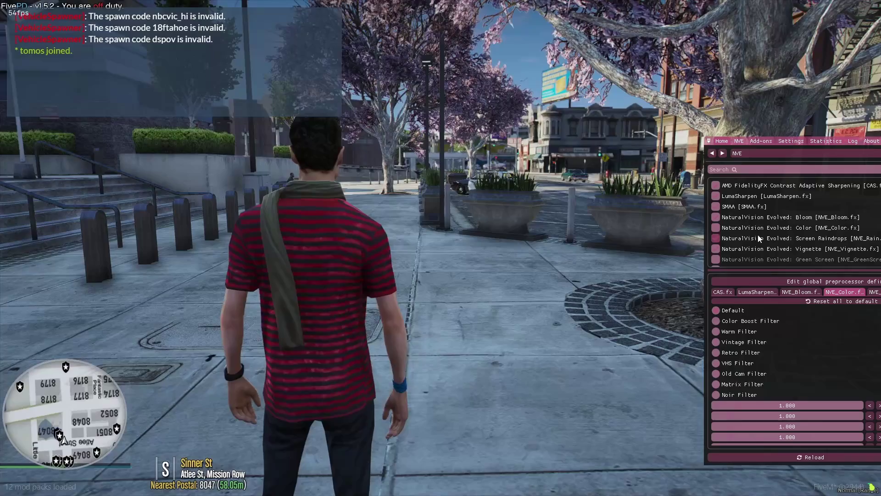
- Switch the NaturalVision Evolved Screen Raindrops and Vignette effects off and on again to compare the image
click(774, 237)
click(773, 237)
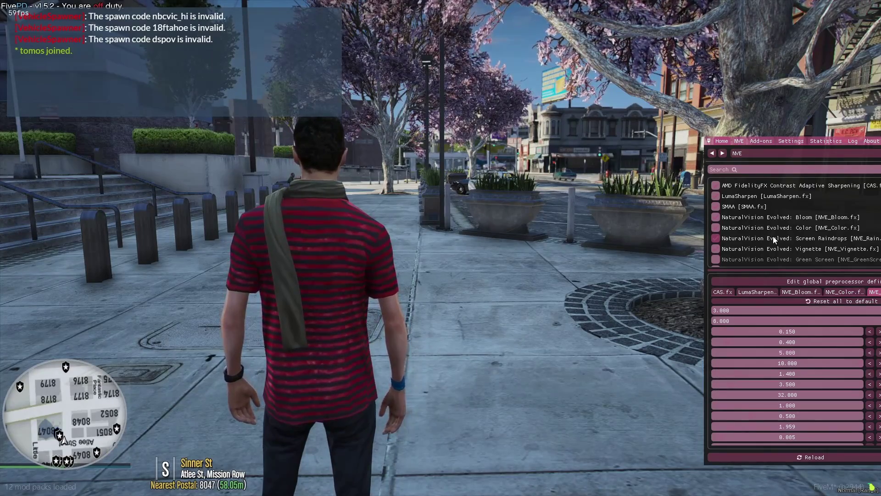
click(752, 249)
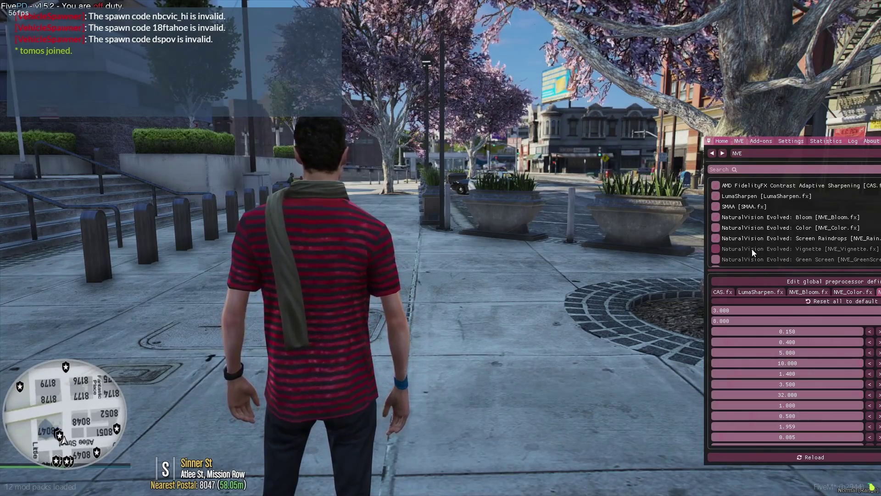
click(752, 248)
scroll(762, 225, down, 2)
scroll(761, 225, up, 2)
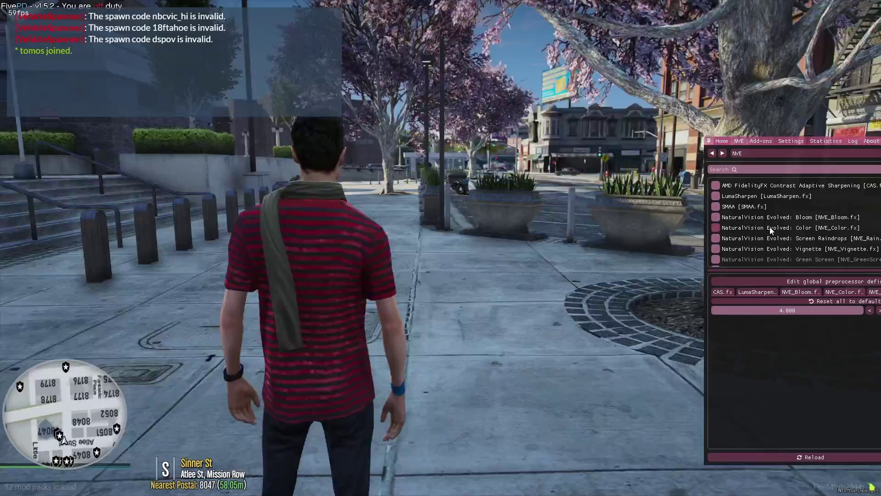
- Change to the first-person view, enable the AdaptiveSharpen shader and close the ReShade overlay
key(v)
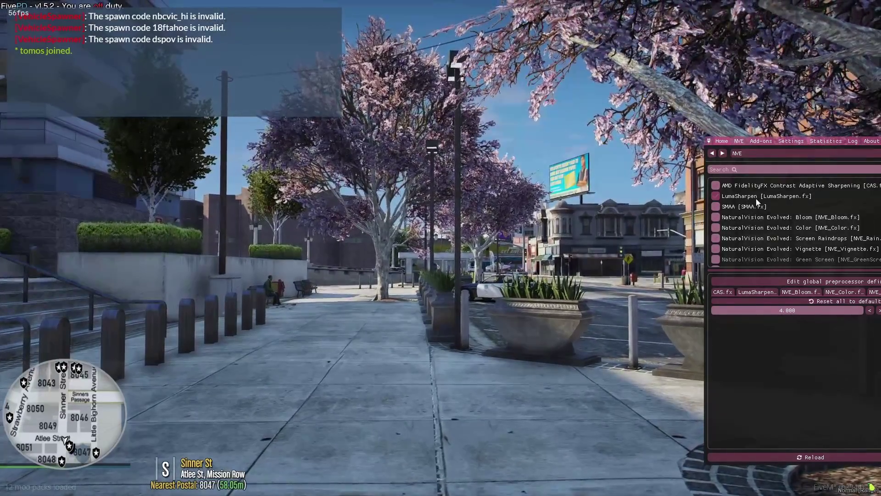
scroll(744, 209, down, 3)
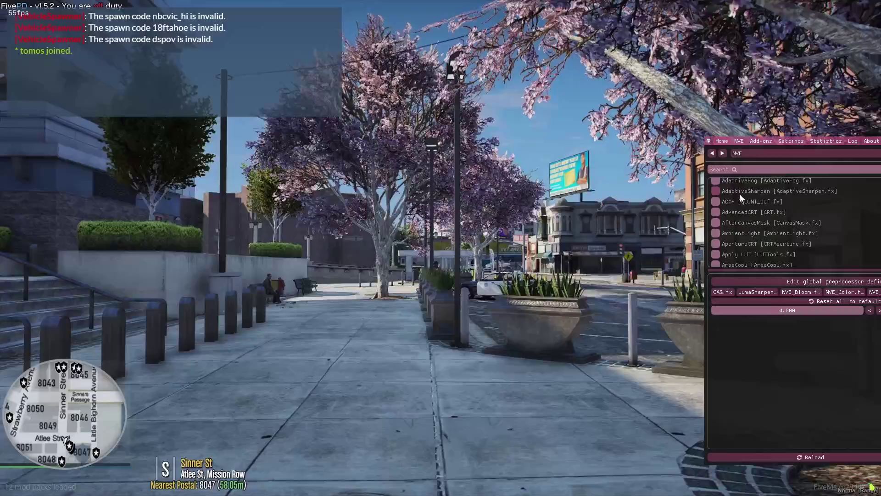
click(740, 192)
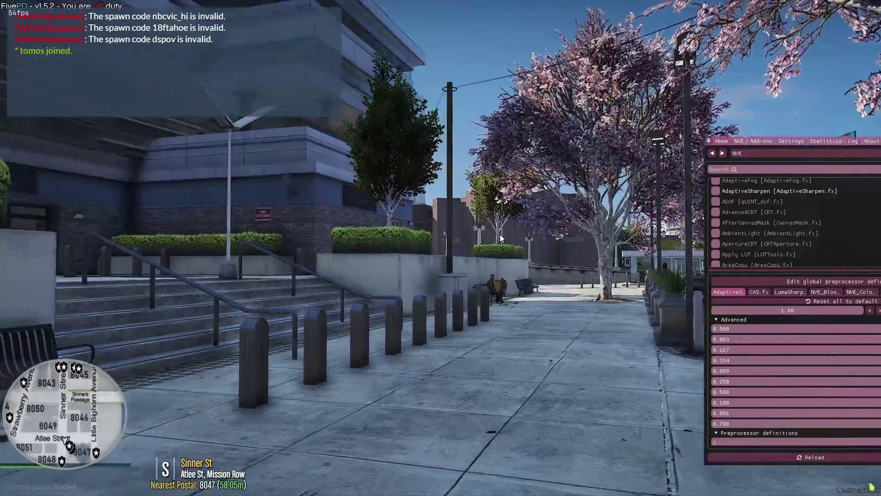
key(Home)
- Run along Sinner St to the police car park to examine the sharpened road textures, vehicles and lighting
key(w)
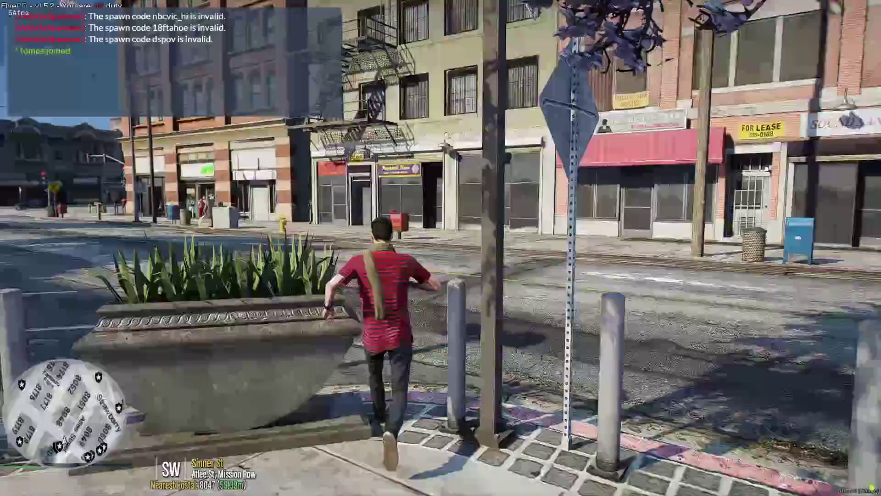
key(a)
key(w)
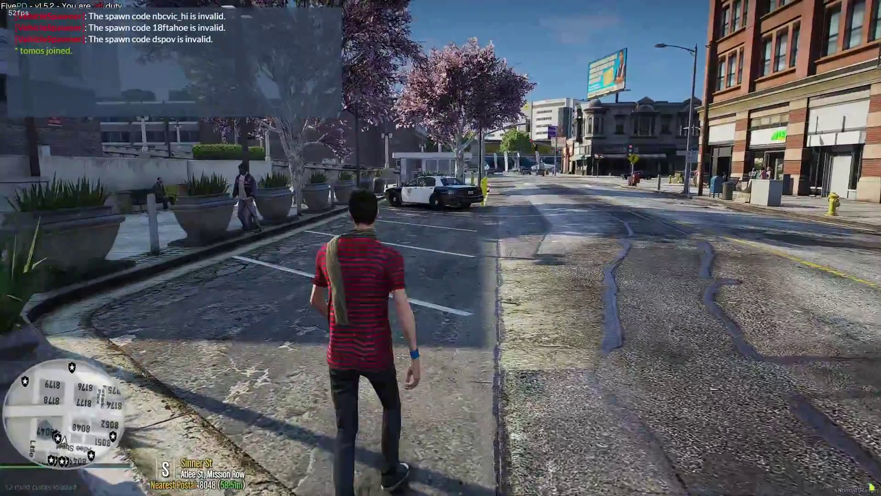
key(w)
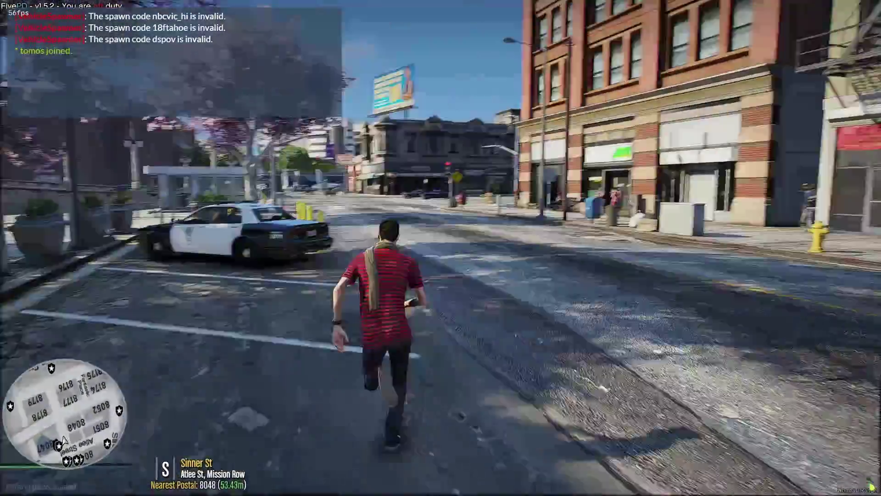
key(w)
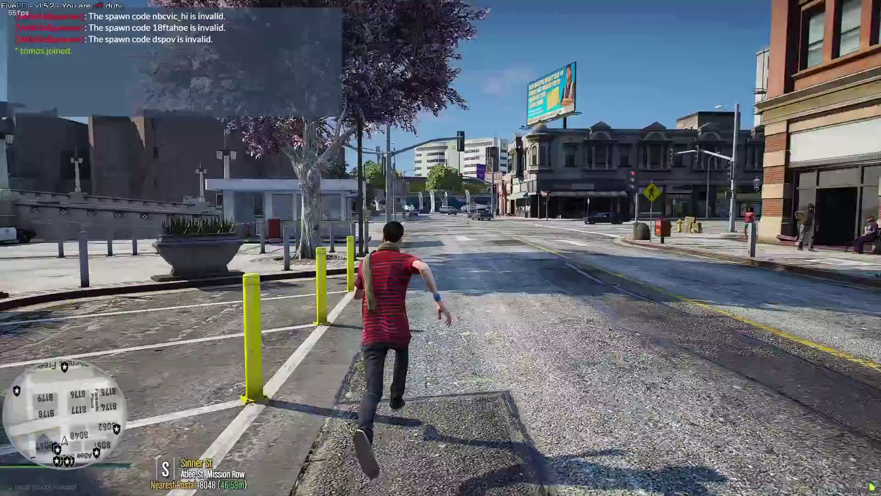
key(w)
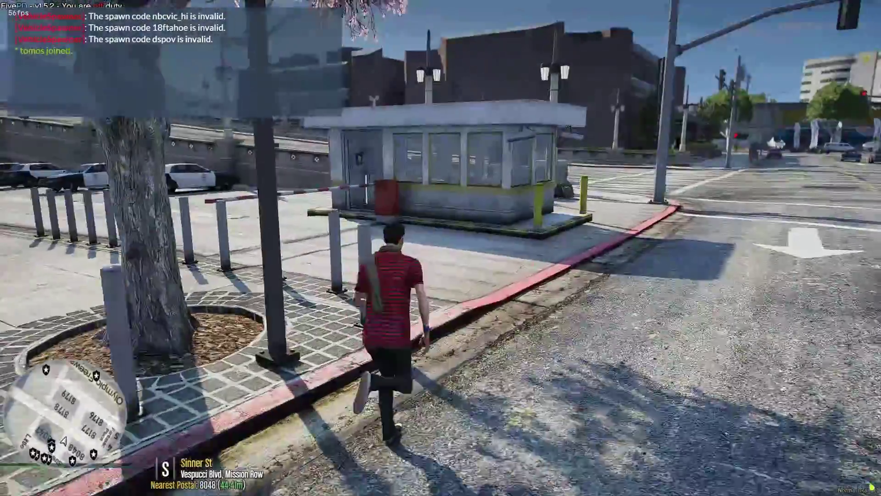
key(w)
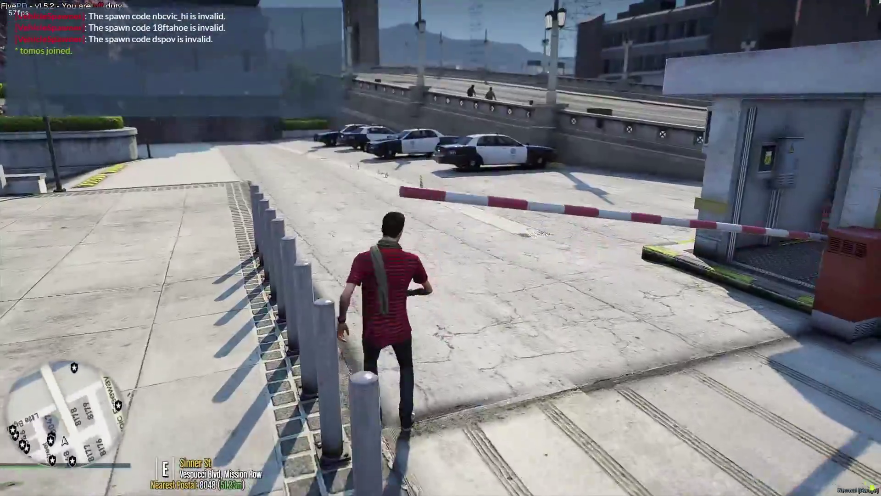
key(w)
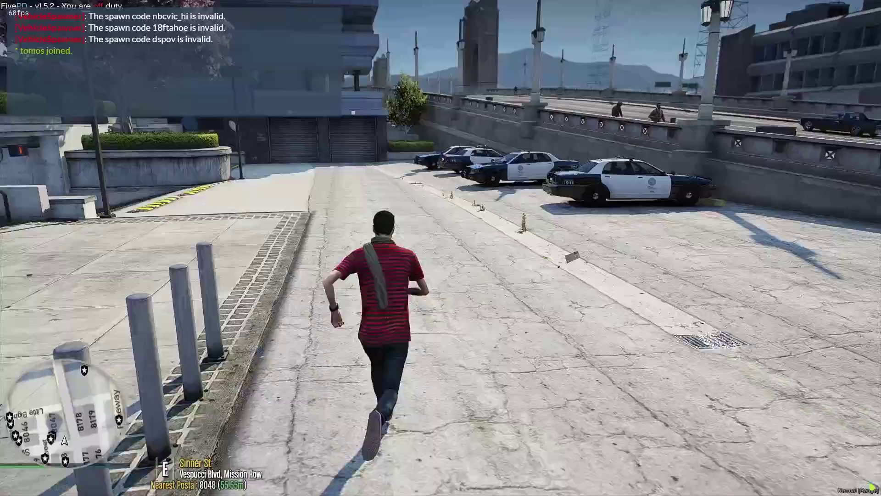